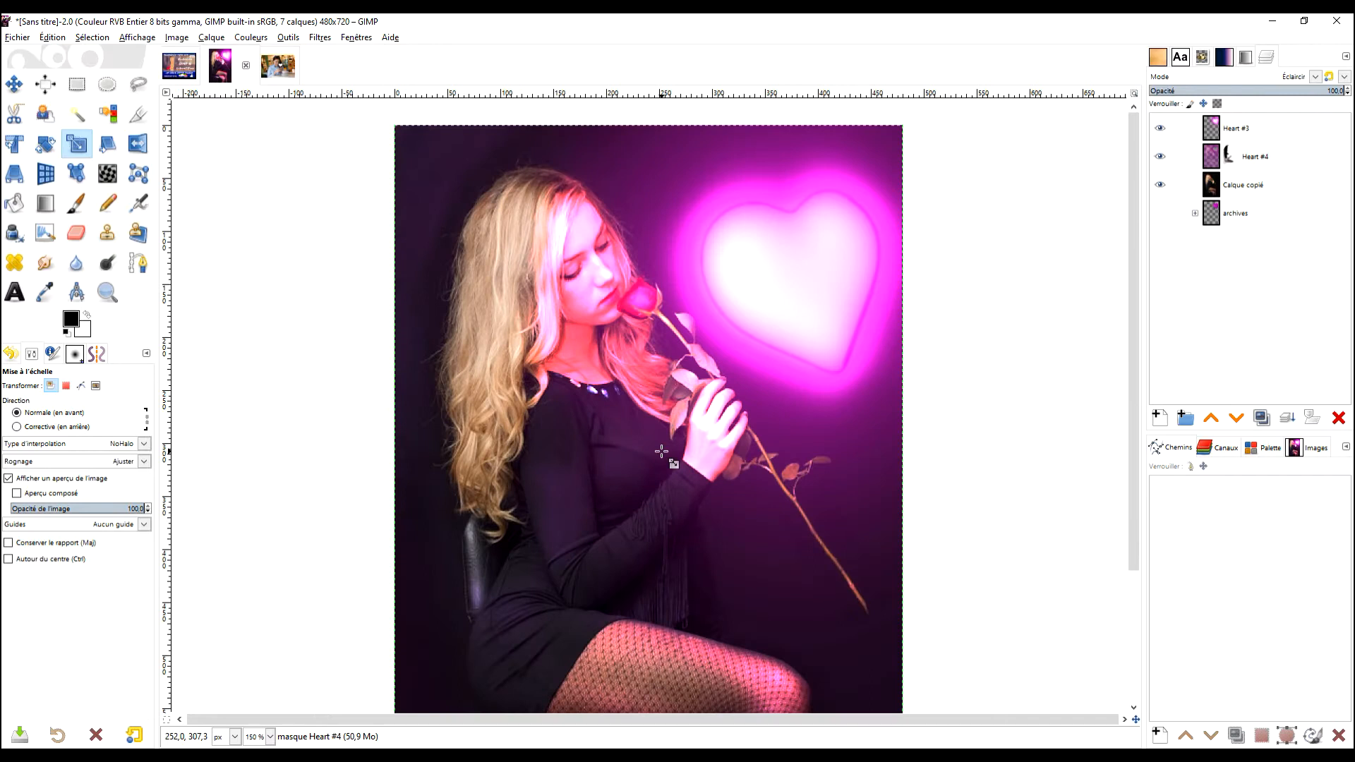
- Switch to the photo of the woman with the phone and toggle the Heart layer's visibility to compare the image with and without it
{"action": "left_click", "coordinate": [275, 67]}
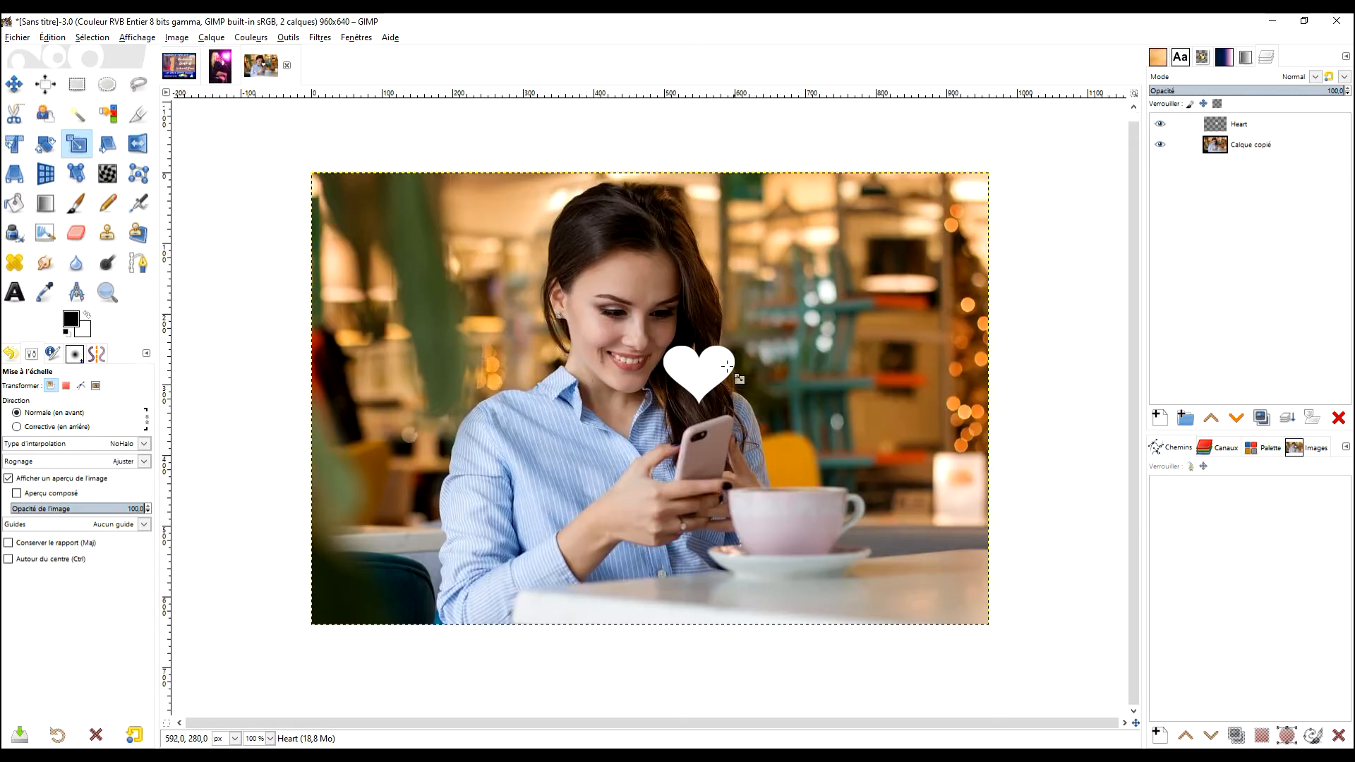
{"action": "left_click", "coordinate": [1161, 126]}
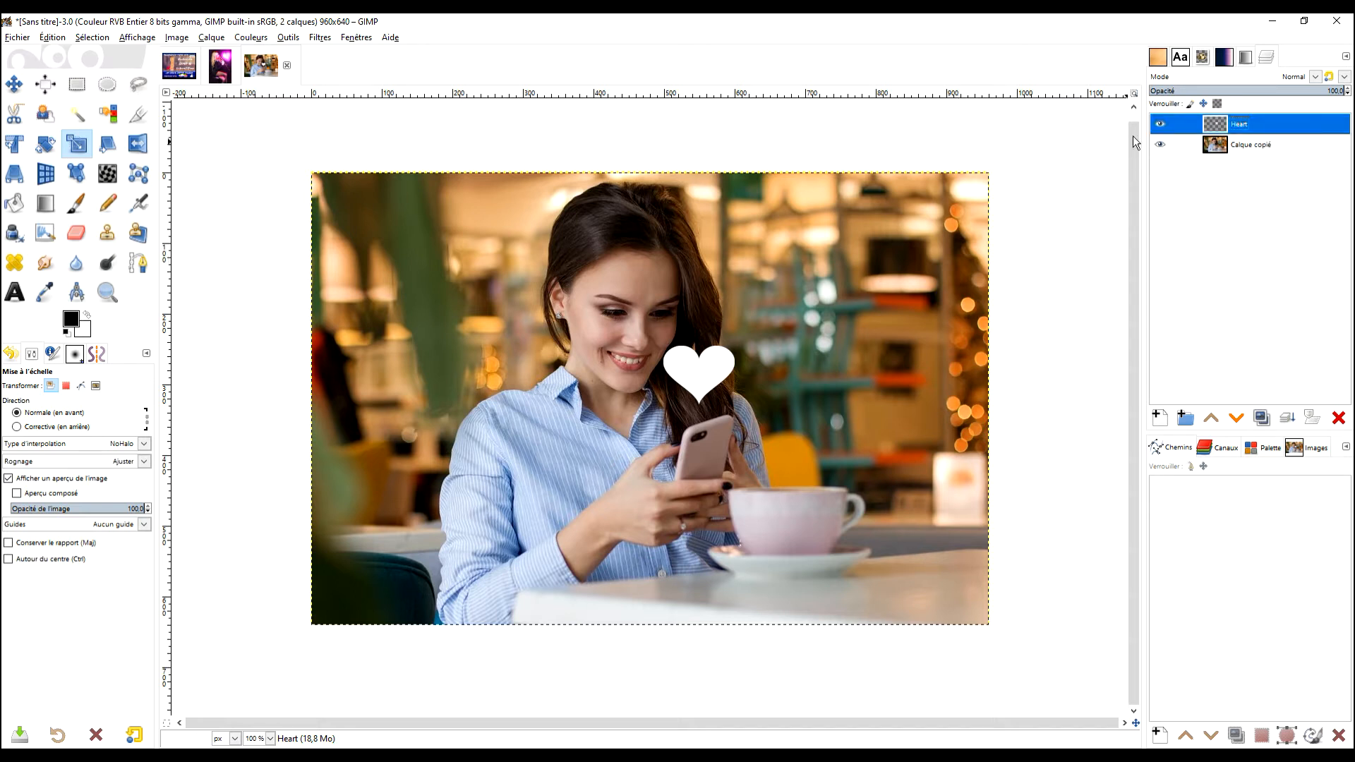
{"action": "left_click", "coordinate": [1158, 126]}
{"action": "left_click", "coordinate": [1158, 125]}
{"action": "left_click", "coordinate": [1157, 124]}
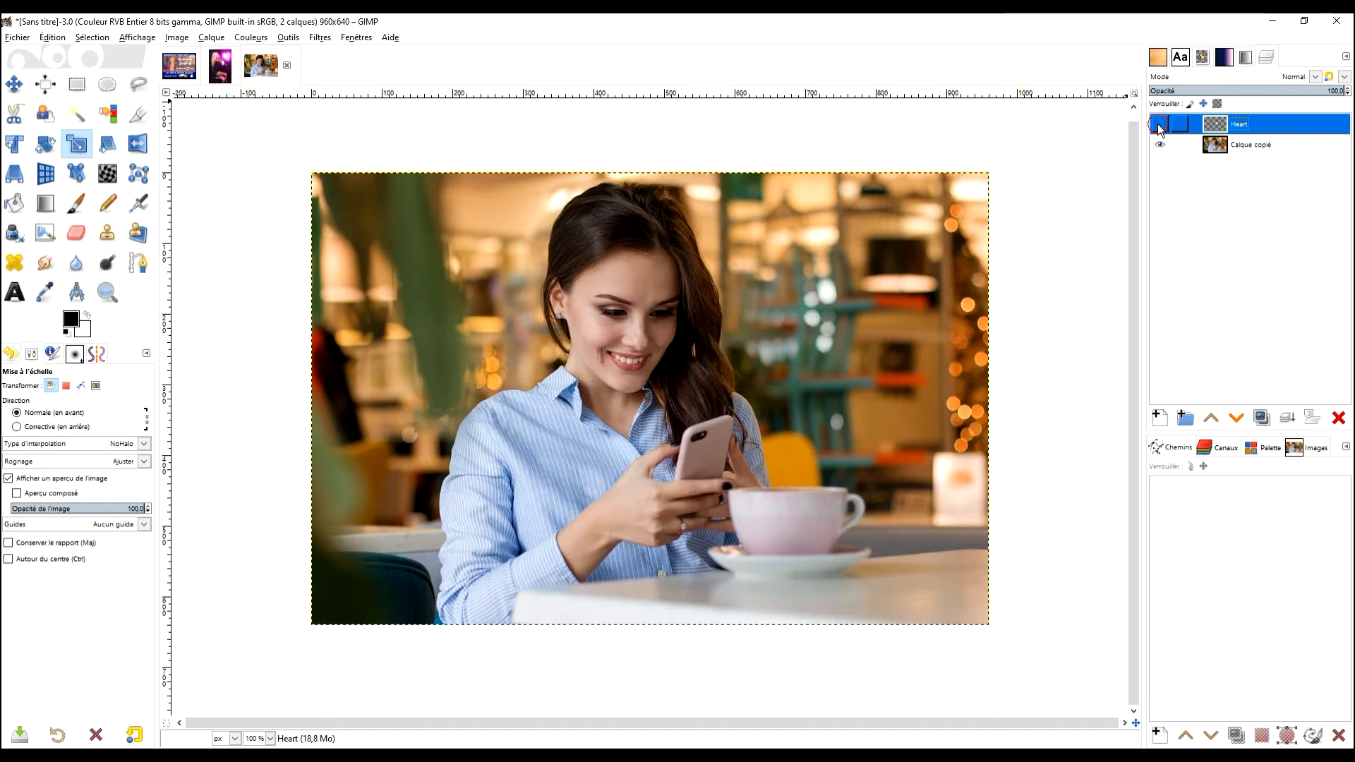
{"action": "left_click", "coordinate": [1157, 124]}
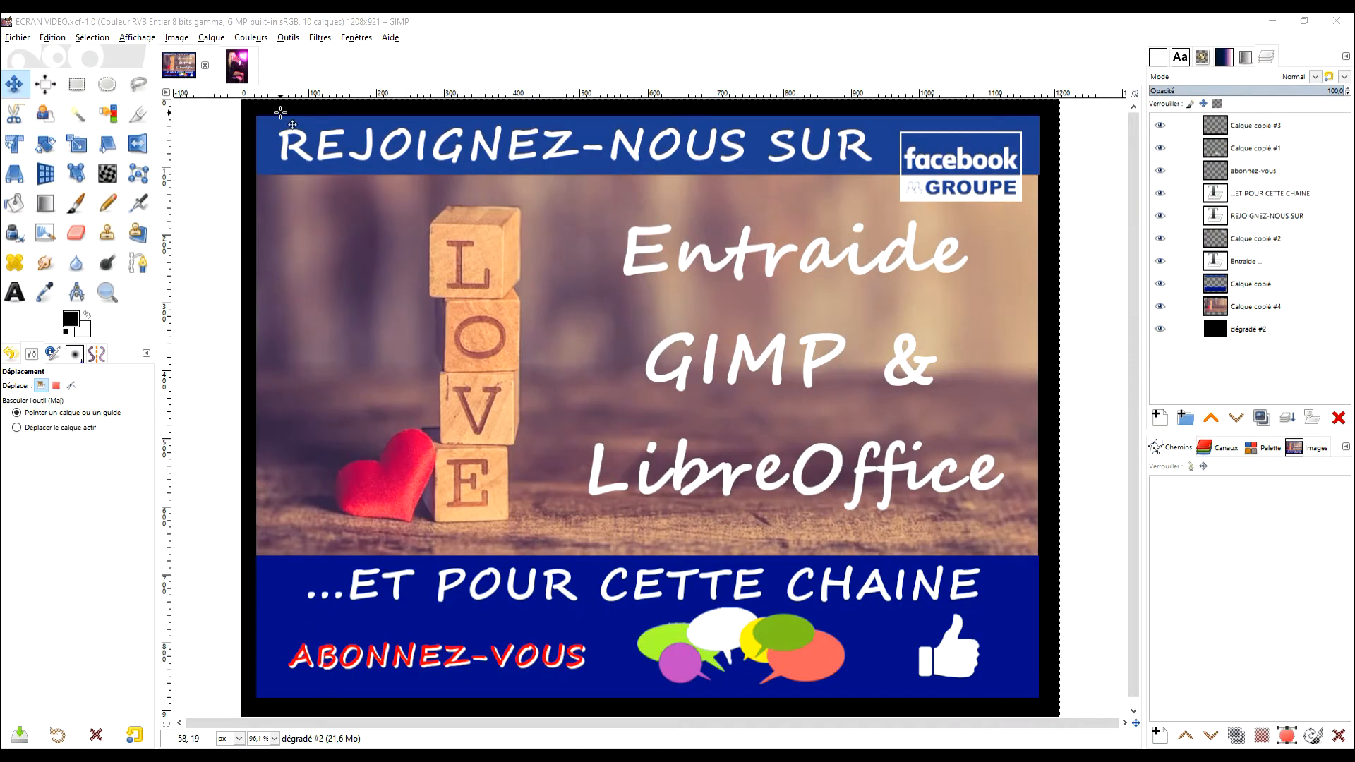
- Open the G'MIC-Qt filter window for the ECRAN VIDEO.xcf image
{"action": "left_click", "coordinate": [320, 38]}
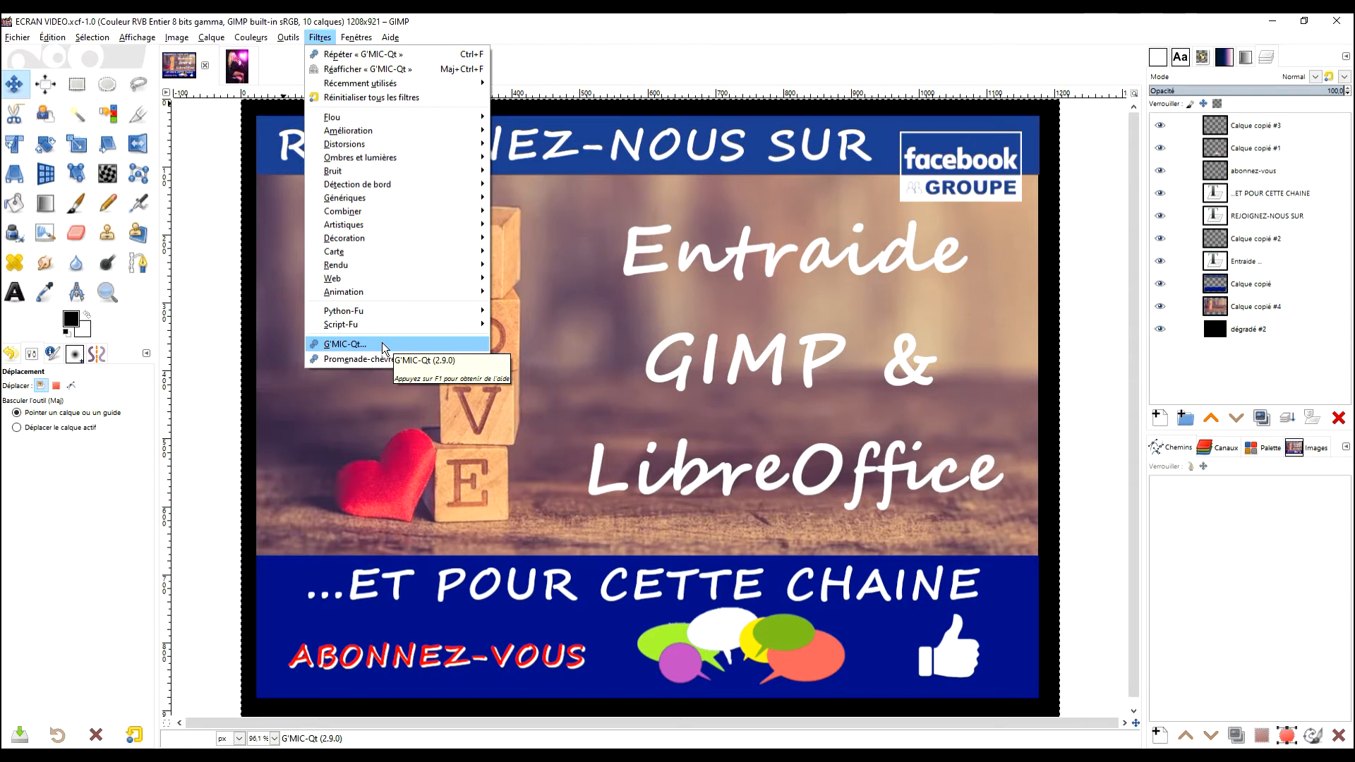
{"action": "left_click", "coordinate": [525, 66]}
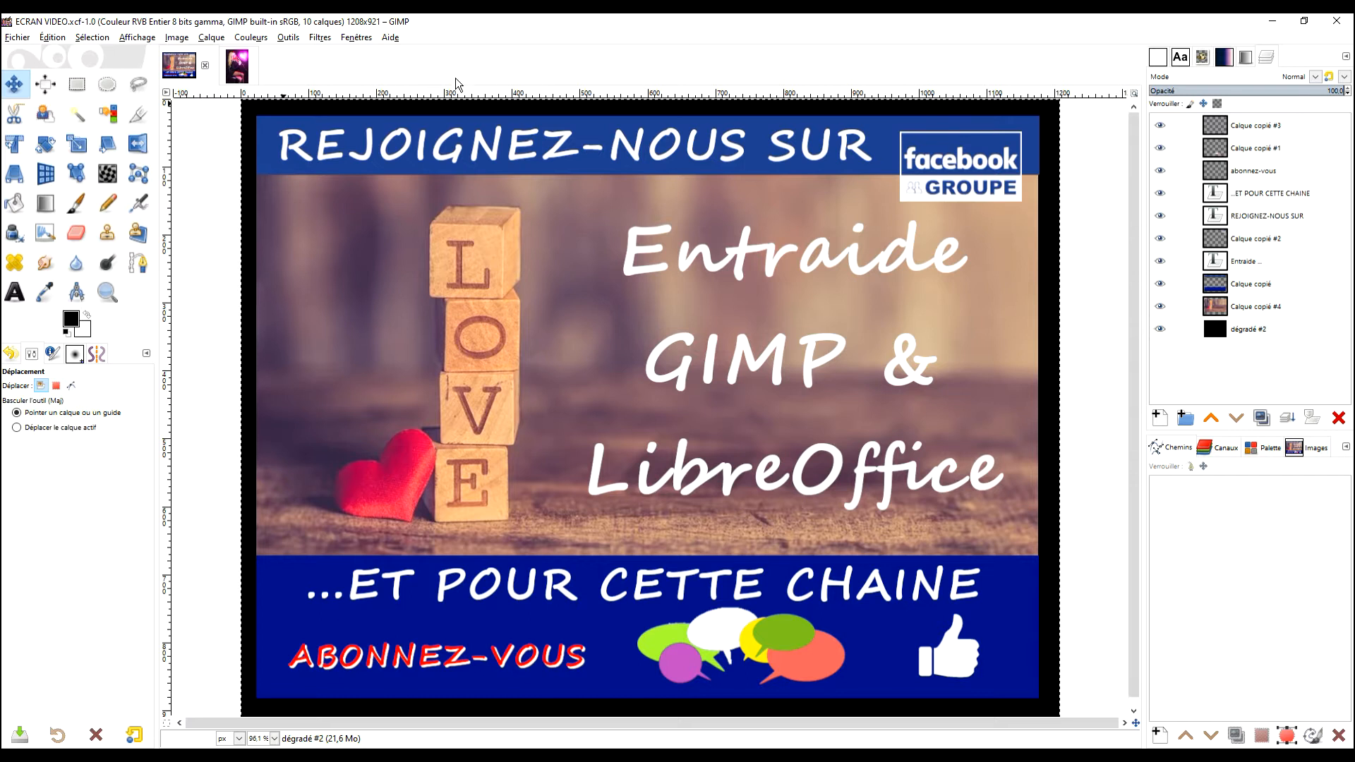
{"action": "left_click", "coordinate": [238, 68]}
{"action": "left_click", "coordinate": [321, 37]}
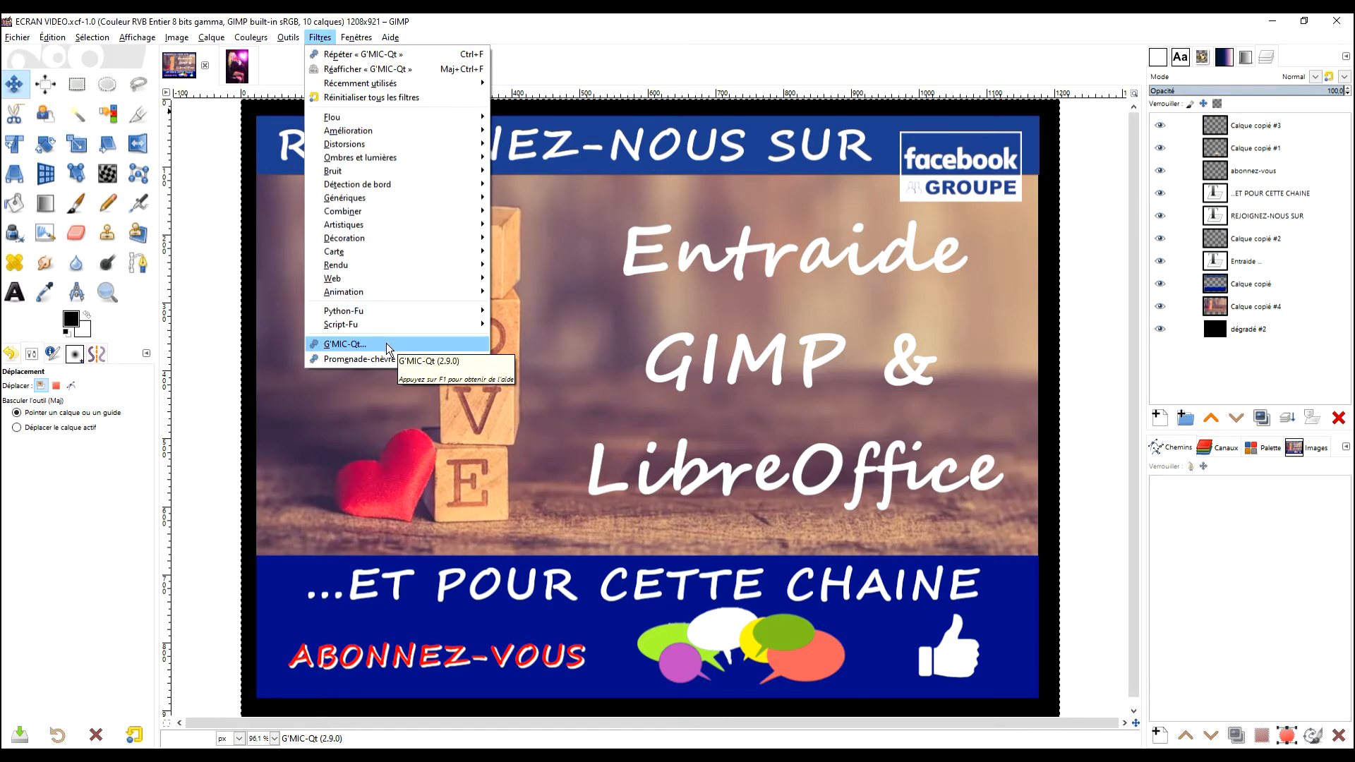
{"action": "left_click", "coordinate": [387, 346]}
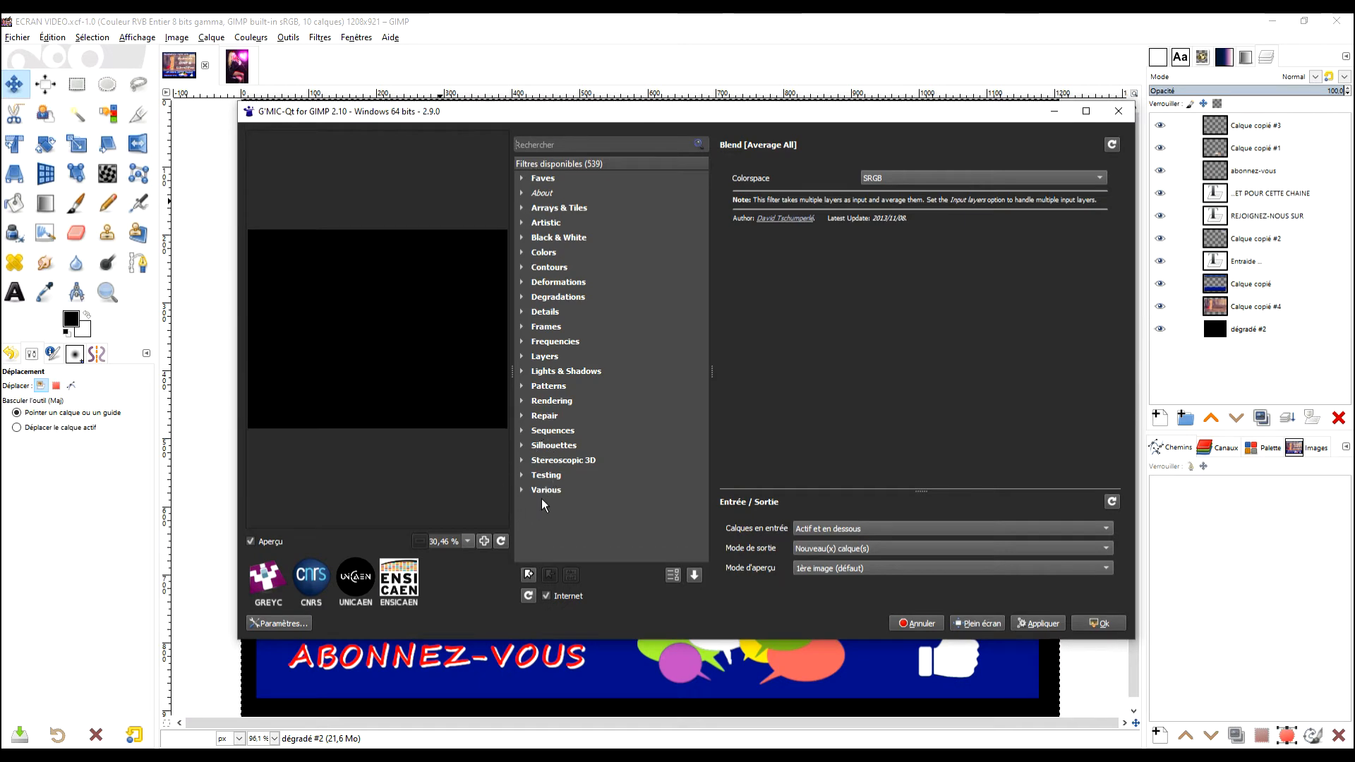
- Expand the Silhouettes filter category and its Animals, Icons, Misc, Nature and Others groups
{"action": "left_click", "coordinate": [525, 445]}
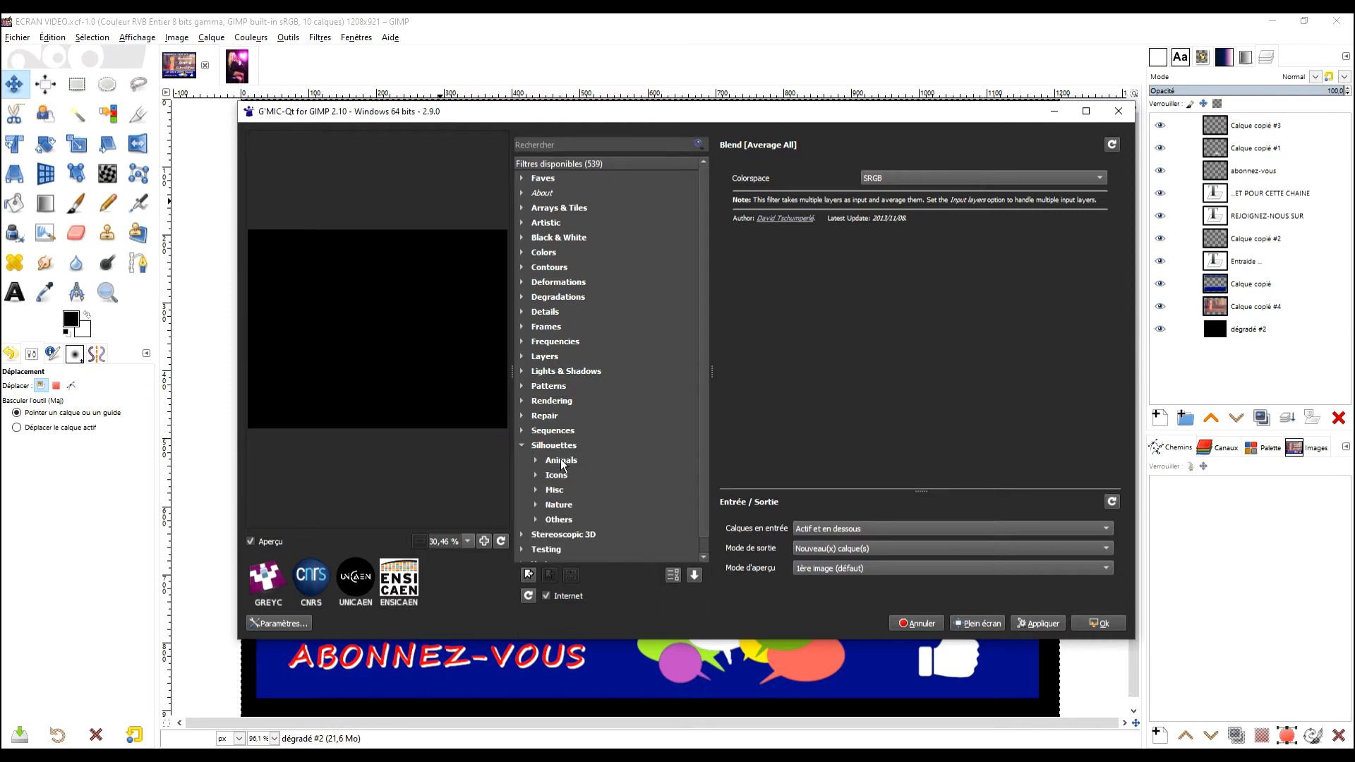
{"action": "scroll", "coordinate": [561, 461], "scroll_direction": "down", "scroll_amount": 1}
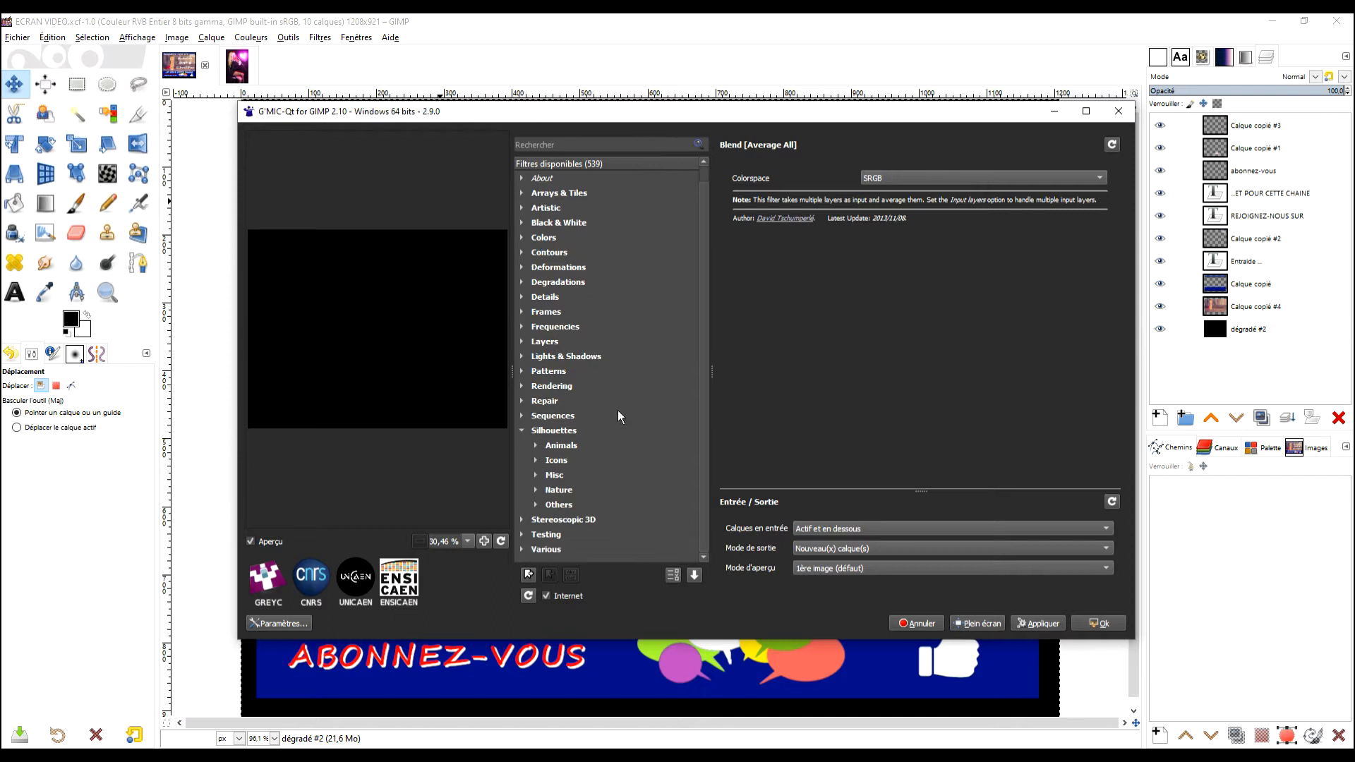
{"action": "left_click", "coordinate": [536, 447]}
{"action": "left_click", "coordinate": [533, 461]}
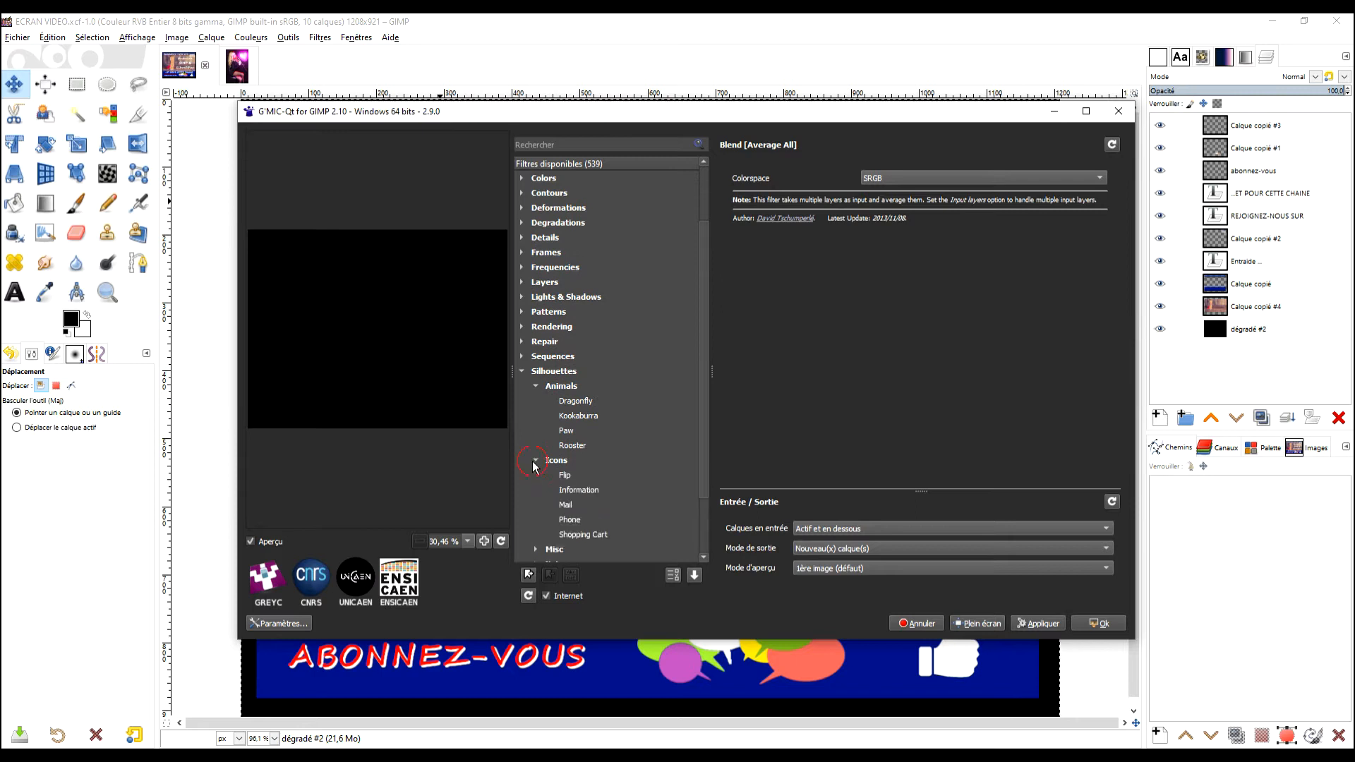
{"action": "left_click", "coordinate": [535, 476]}
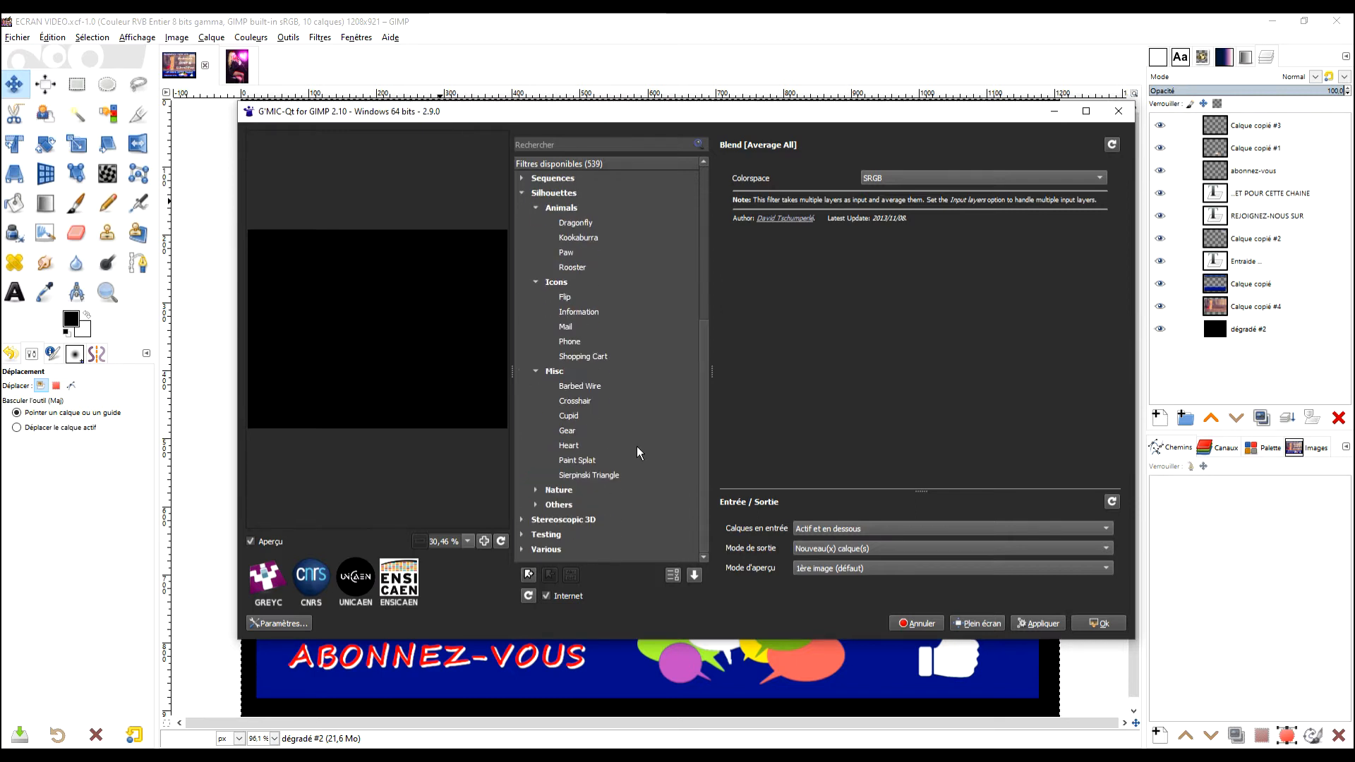
{"action": "left_click", "coordinate": [535, 488]}
{"action": "scroll", "coordinate": [603, 473], "scroll_direction": "down", "scroll_amount": 2}
{"action": "left_click", "coordinate": [535, 506]}
{"action": "scroll", "coordinate": [631, 427], "scroll_direction": "down", "scroll_amount": 1}
{"action": "scroll", "coordinate": [645, 376], "scroll_direction": "up", "scroll_amount": 4}
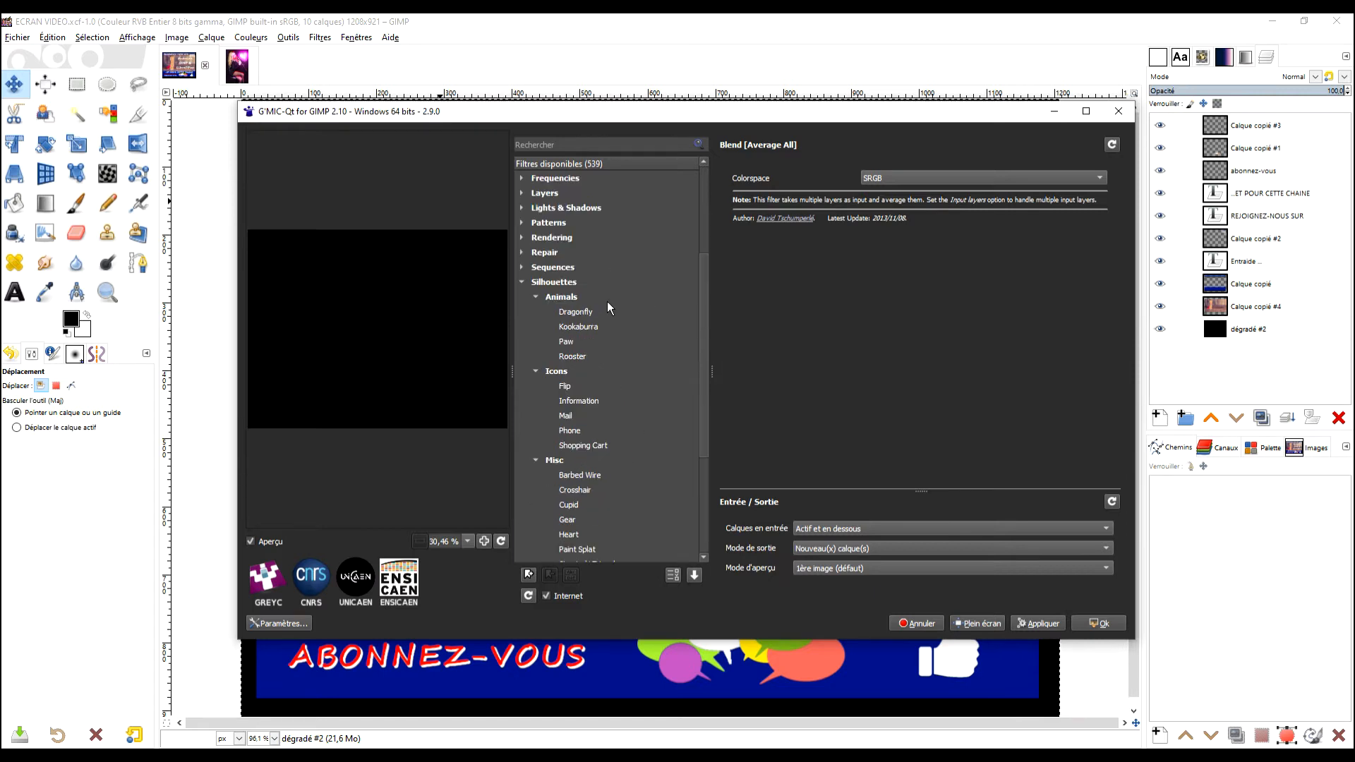
- Preview the Dragonfly, Kookaburra, Paw and Rooster silhouettes in the Animals group
{"action": "left_click", "coordinate": [577, 312]}
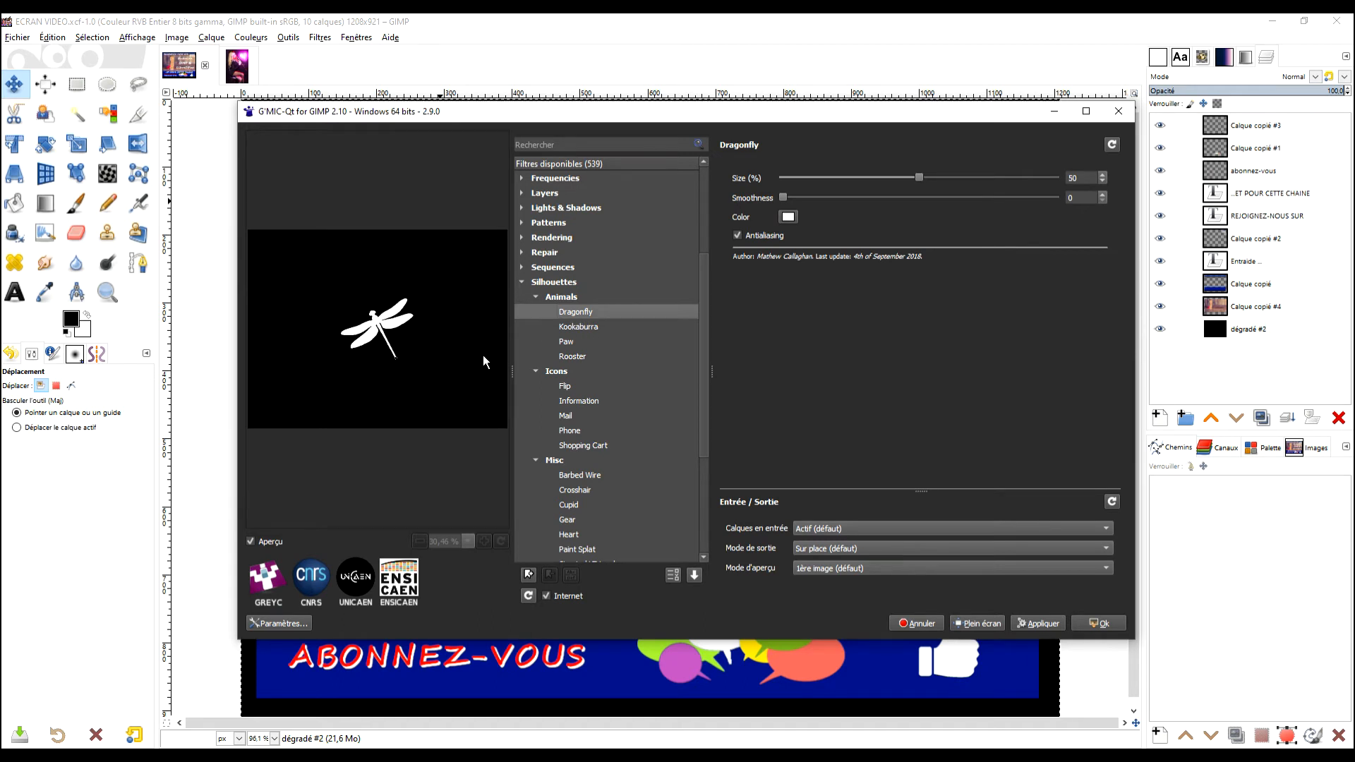
{"action": "left_click", "coordinate": [592, 329]}
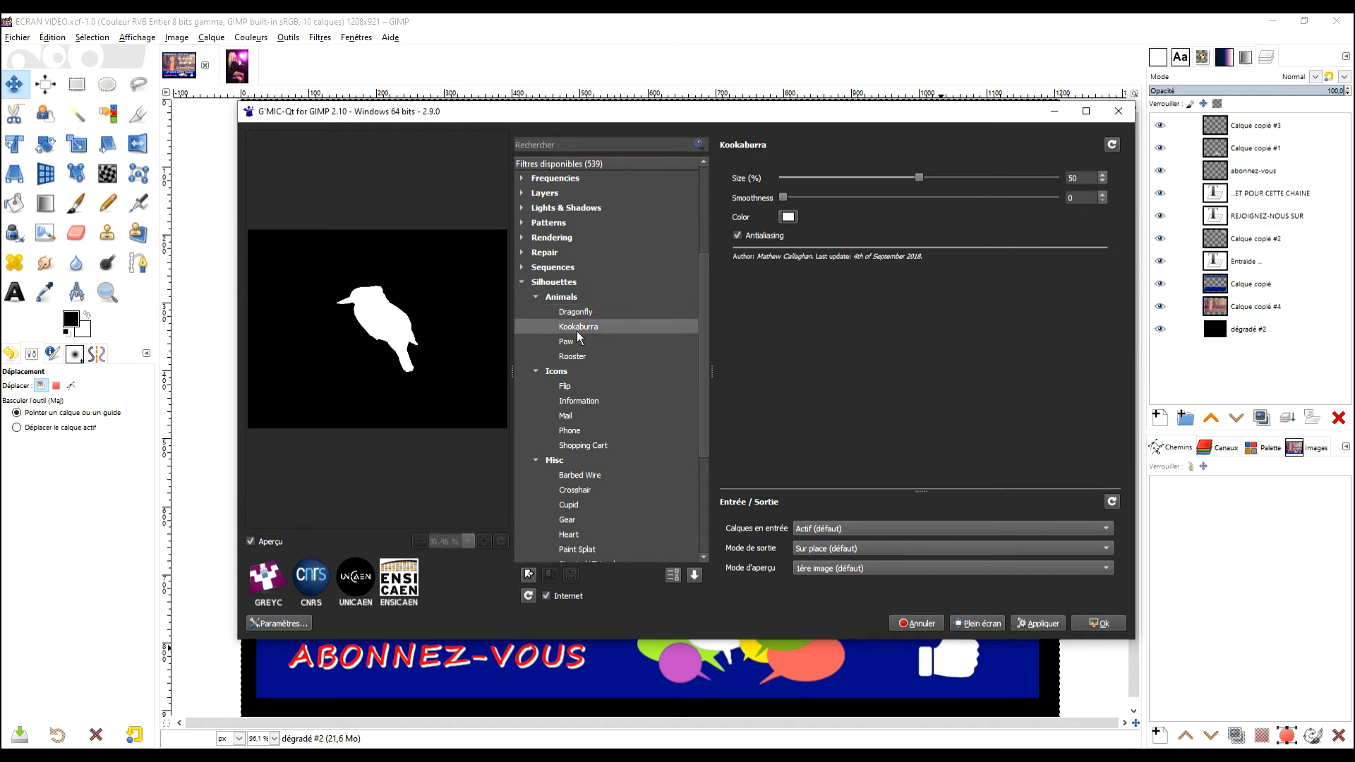
{"action": "left_click", "coordinate": [580, 343]}
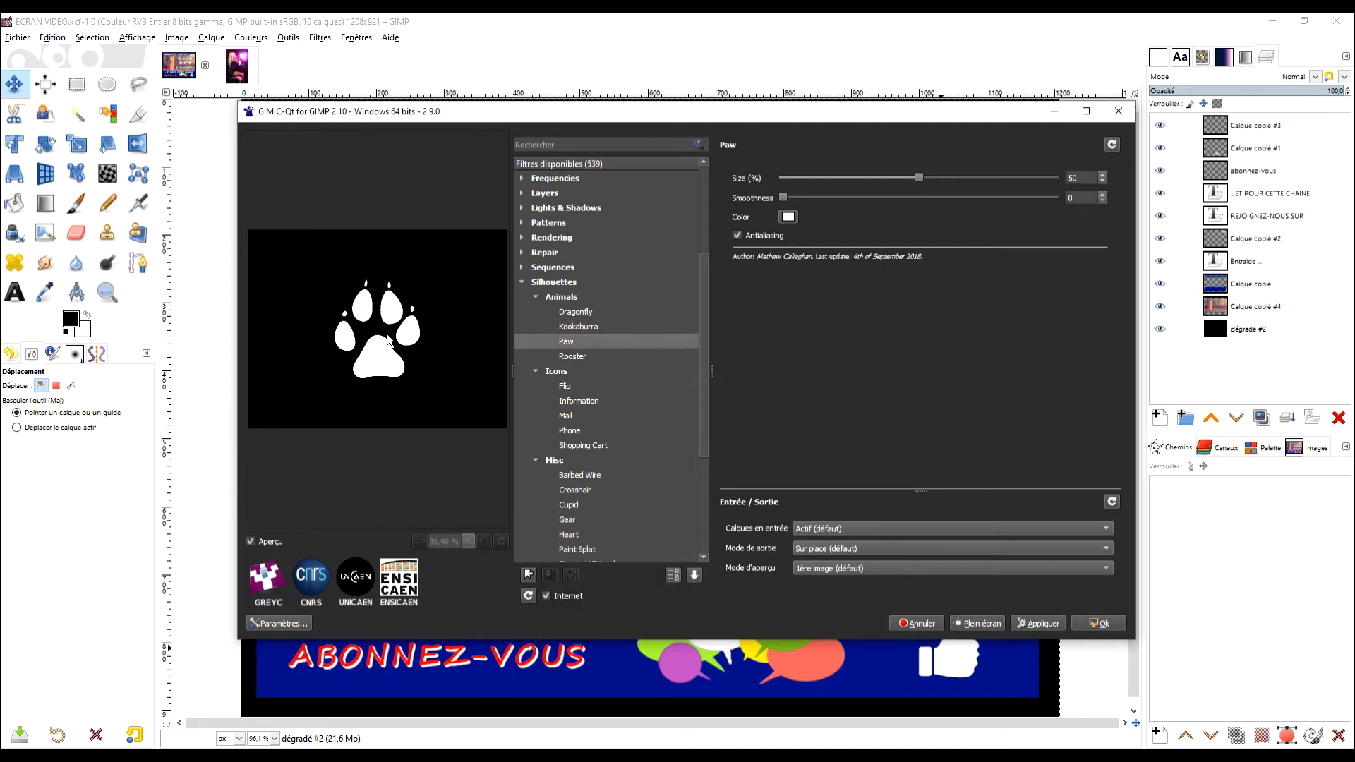
{"action": "left_click", "coordinate": [572, 356]}
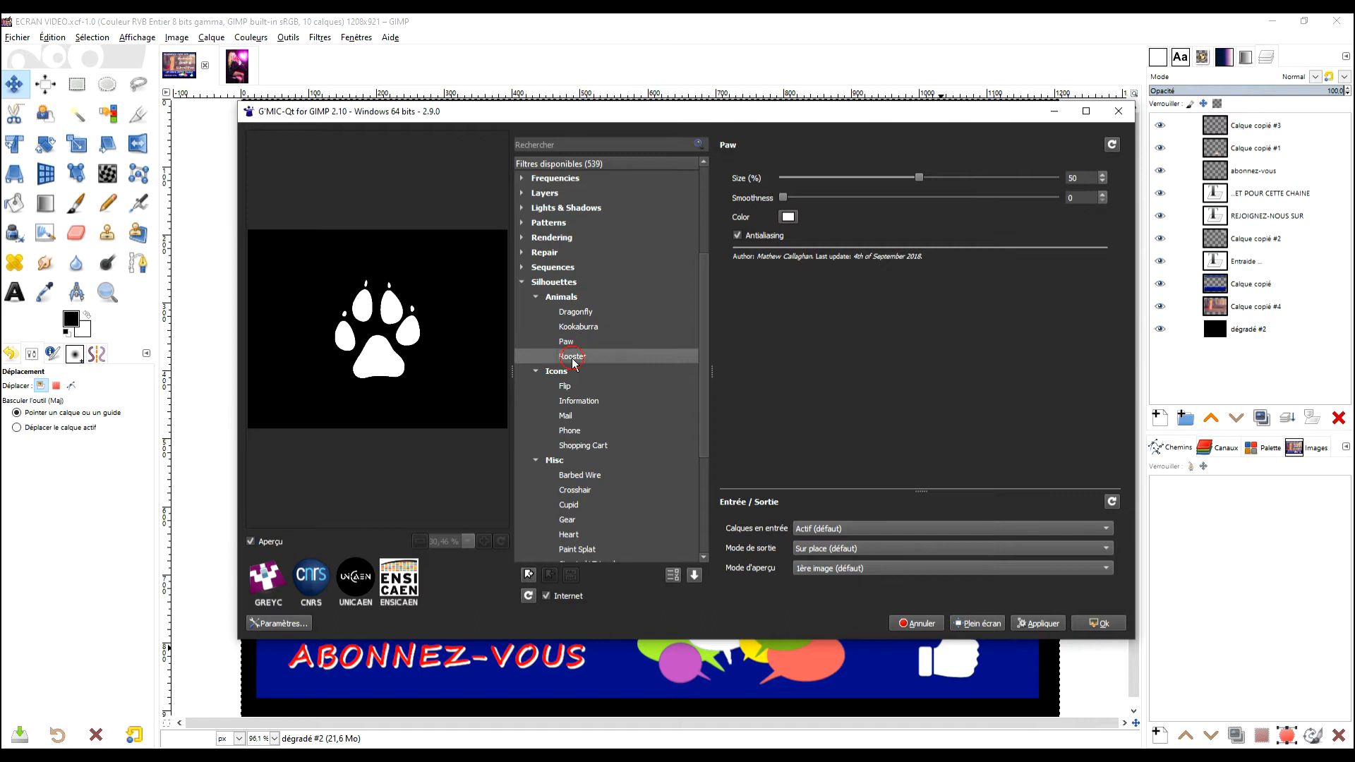
- Preview the Flip, Information, Mail, Phone and Shopping Cart silhouettes in the Icons group
{"action": "left_click", "coordinate": [596, 387]}
{"action": "left_click", "coordinate": [592, 402]}
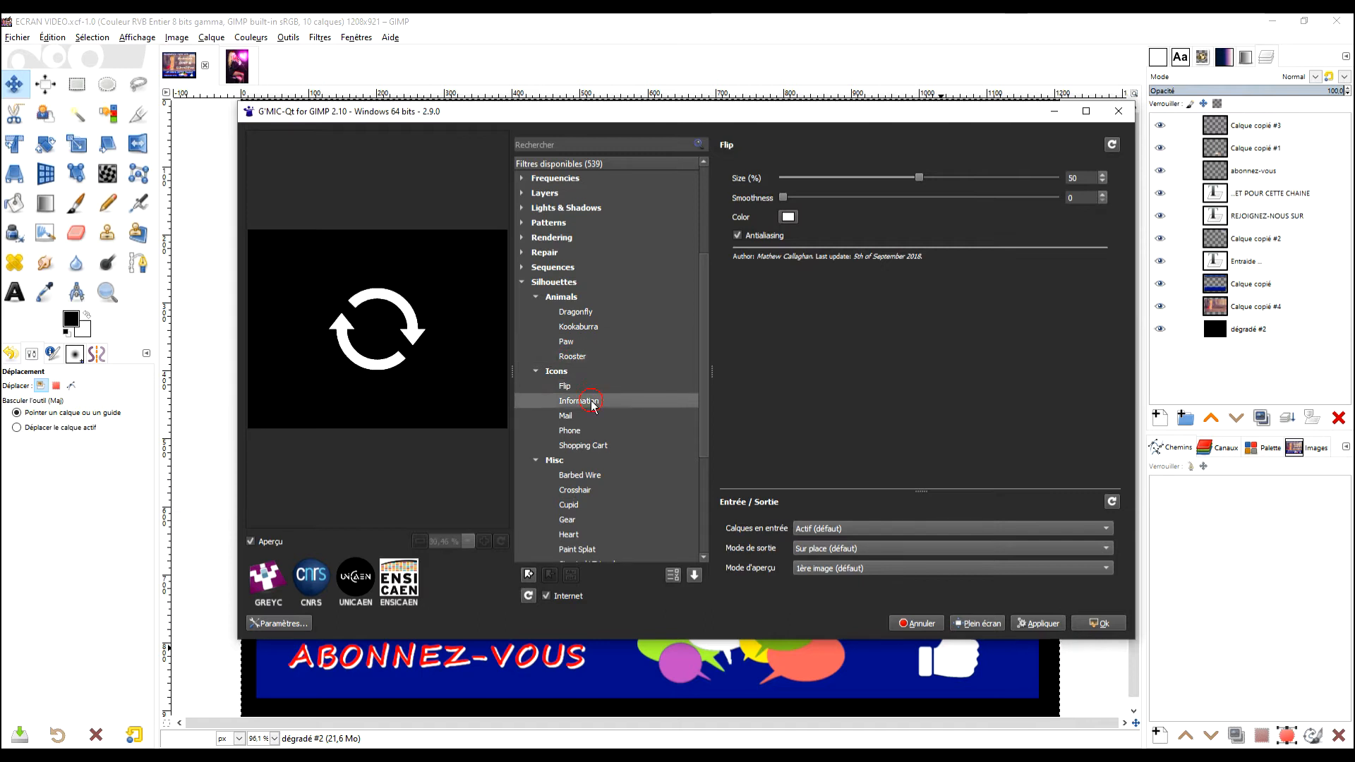
{"action": "left_click", "coordinate": [583, 416]}
{"action": "left_click", "coordinate": [578, 432]}
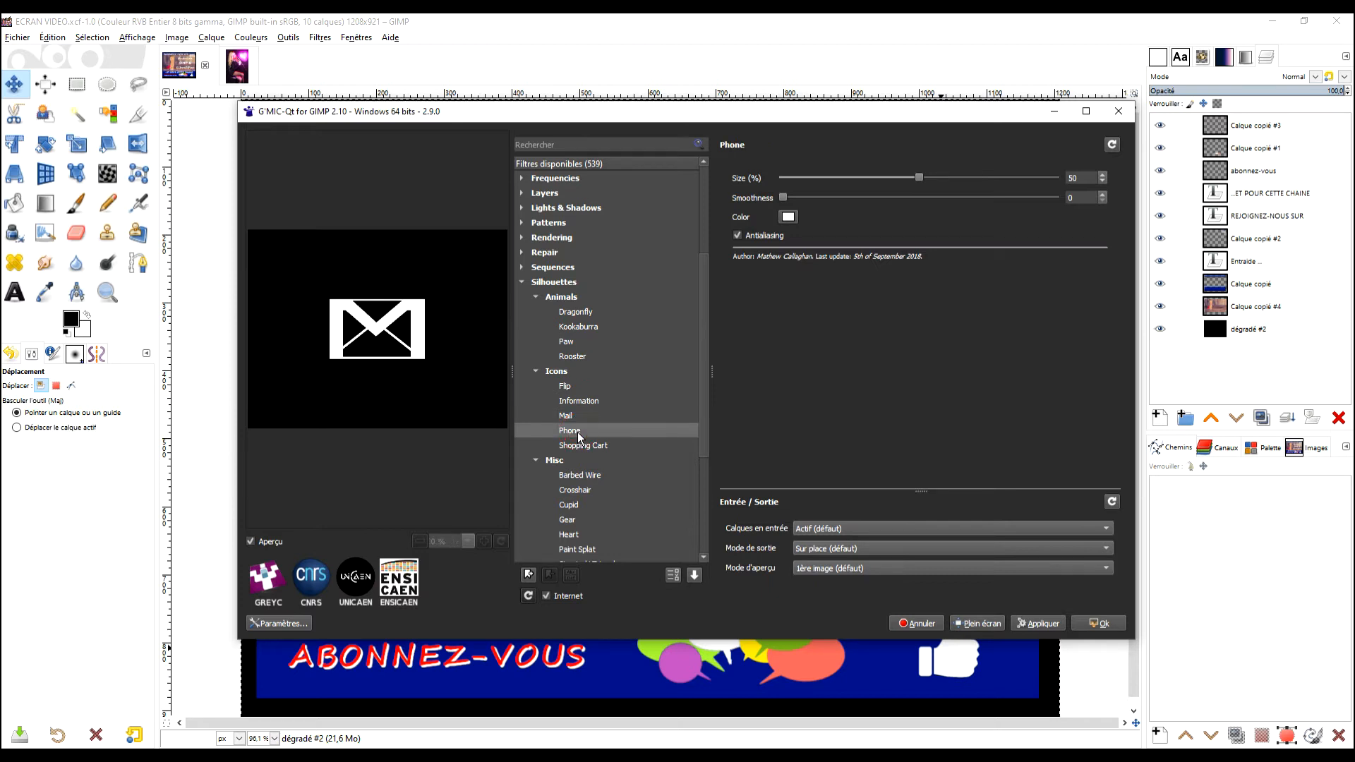
{"action": "left_click", "coordinate": [581, 445]}
{"action": "scroll", "coordinate": [607, 431], "scroll_direction": "down", "scroll_amount": 4}
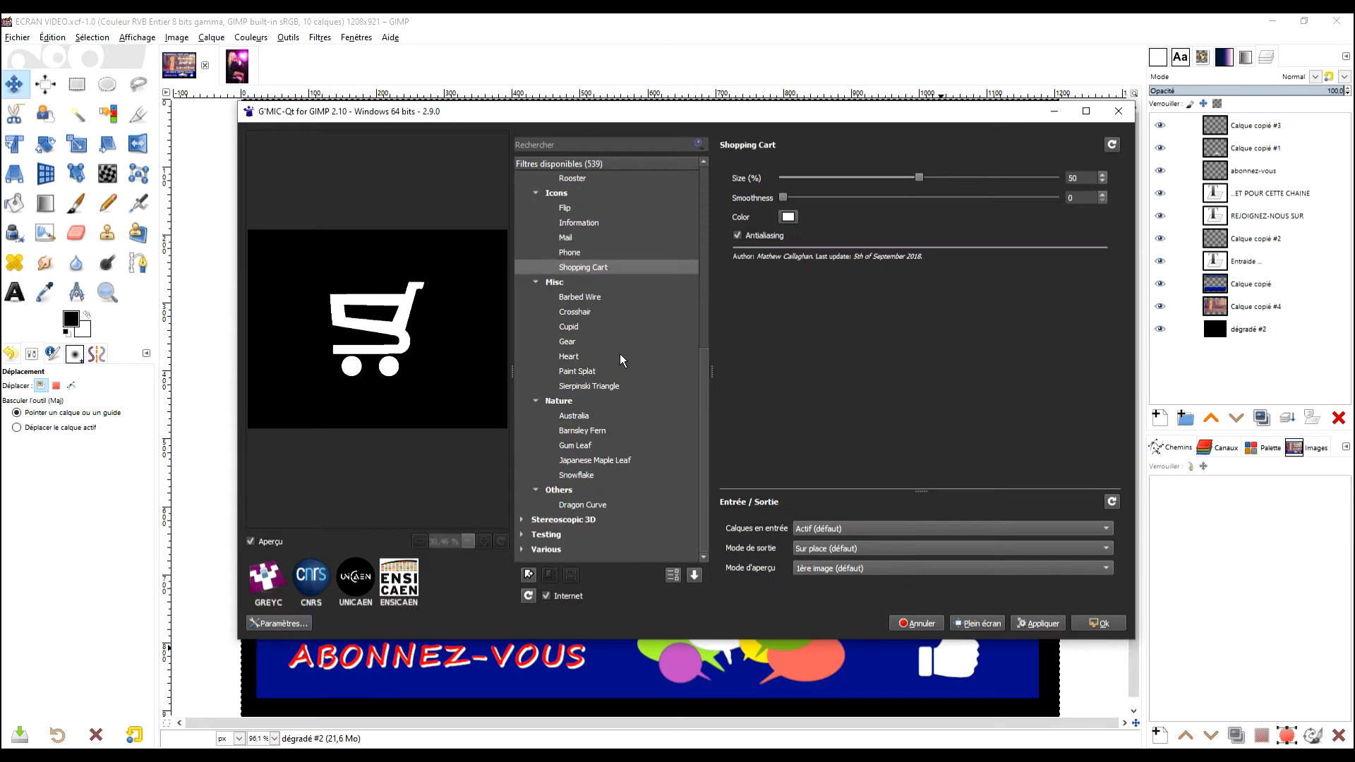
- Preview the Misc silhouettes from Barbed Wire to Sierpinski Triangle, plus Australia and Barnsley Fern from the Nature group
{"action": "left_click", "coordinate": [602, 297]}
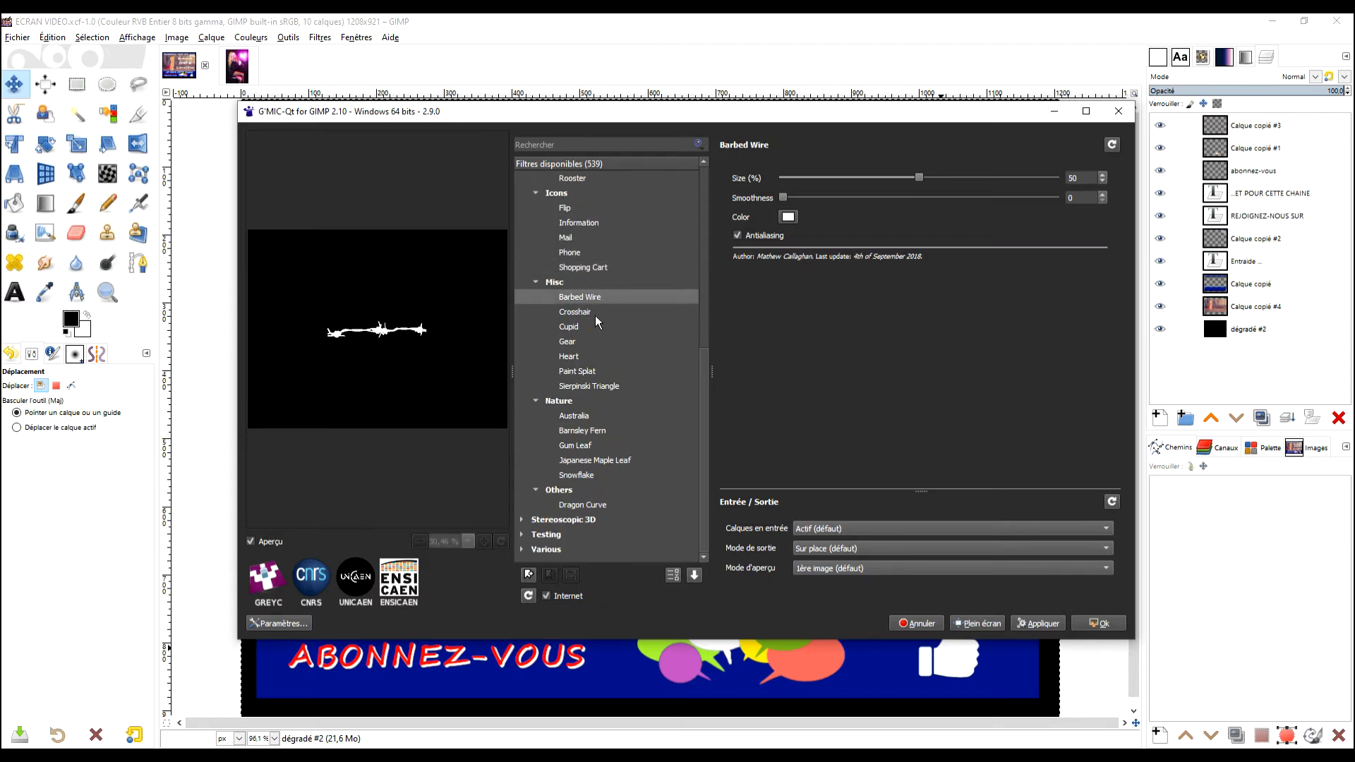
{"action": "left_click", "coordinate": [595, 312]}
{"action": "left_click", "coordinate": [578, 328]}
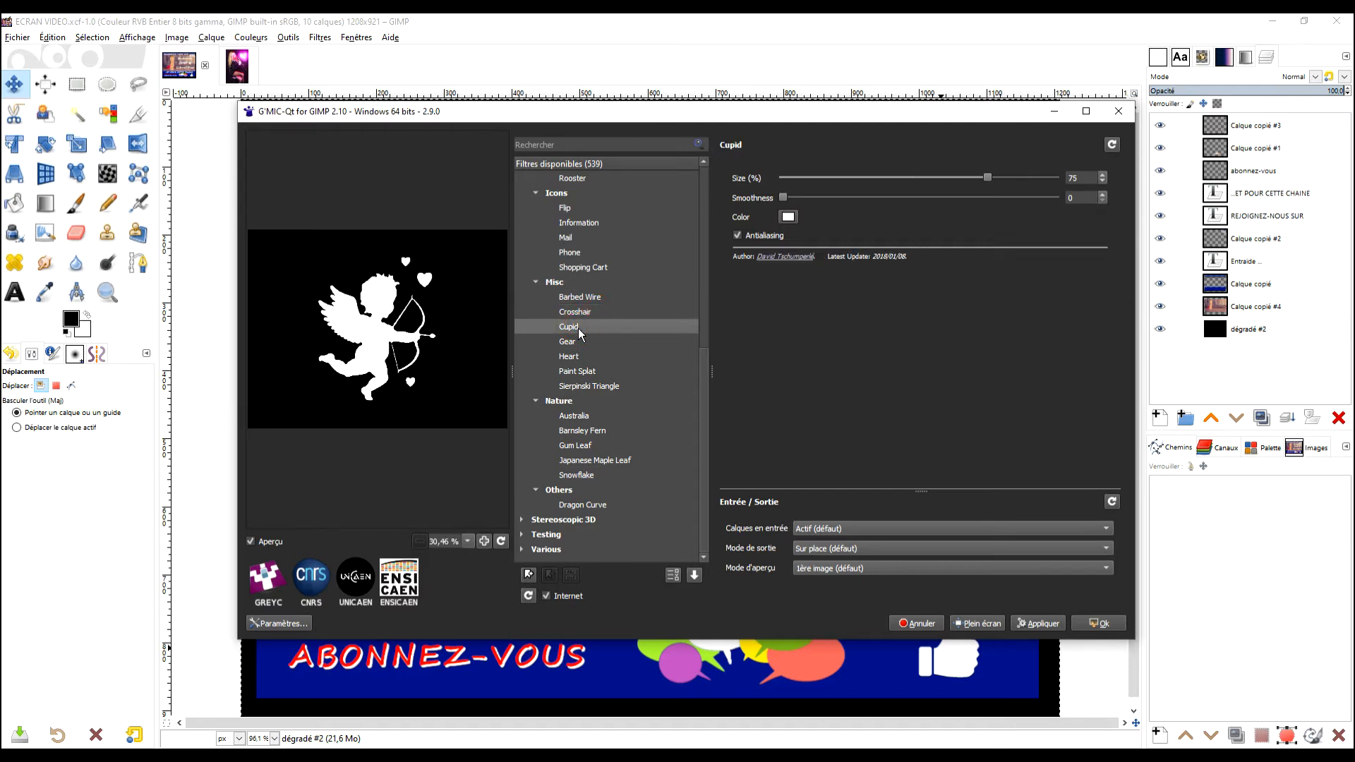
{"action": "left_click", "coordinate": [570, 343]}
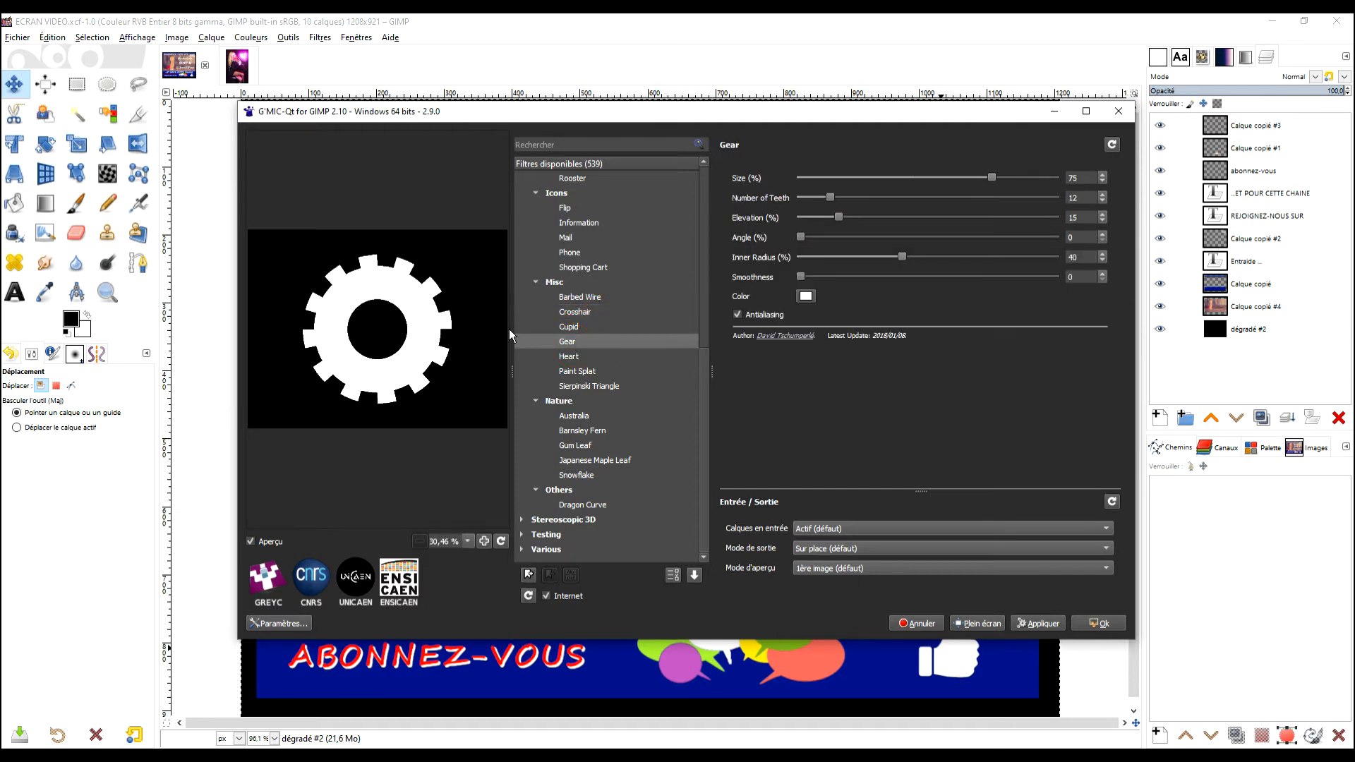
{"action": "left_click", "coordinate": [596, 356]}
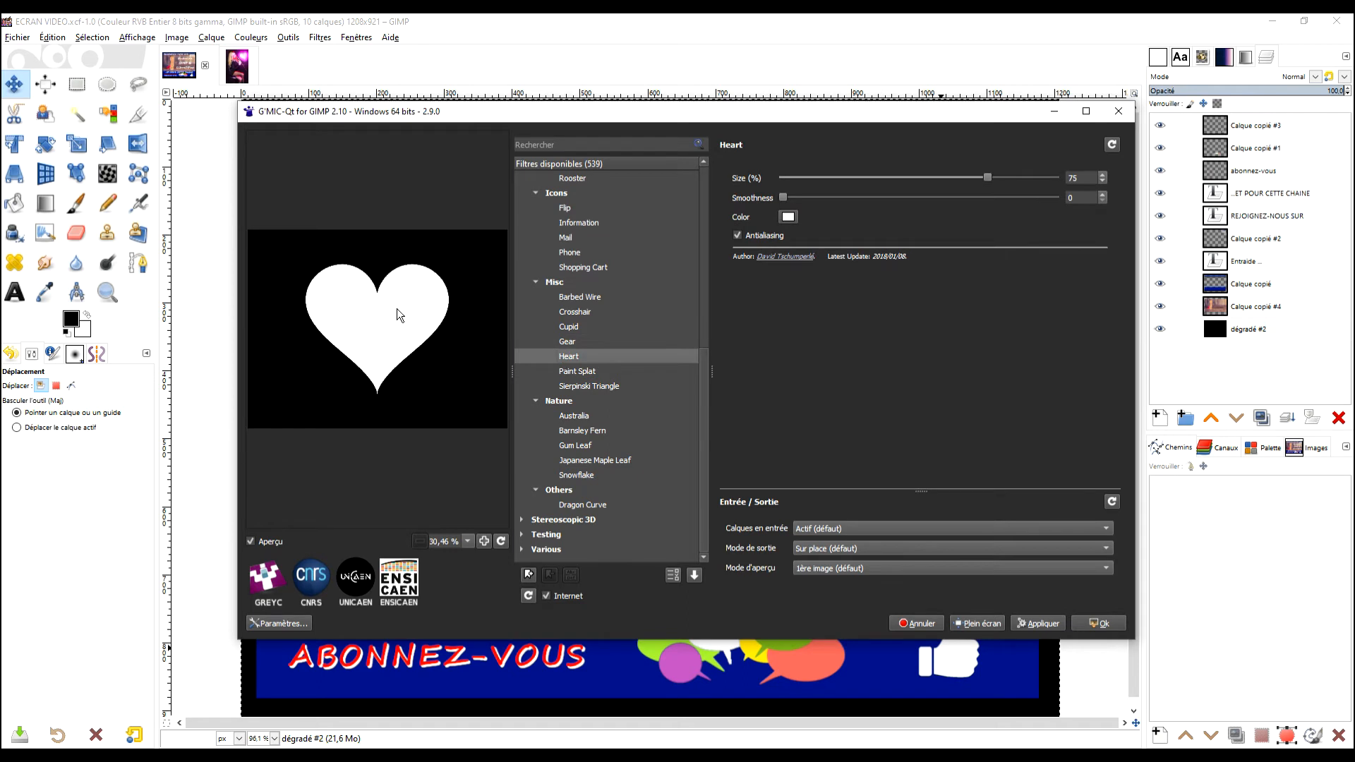
{"action": "left_click", "coordinate": [593, 369]}
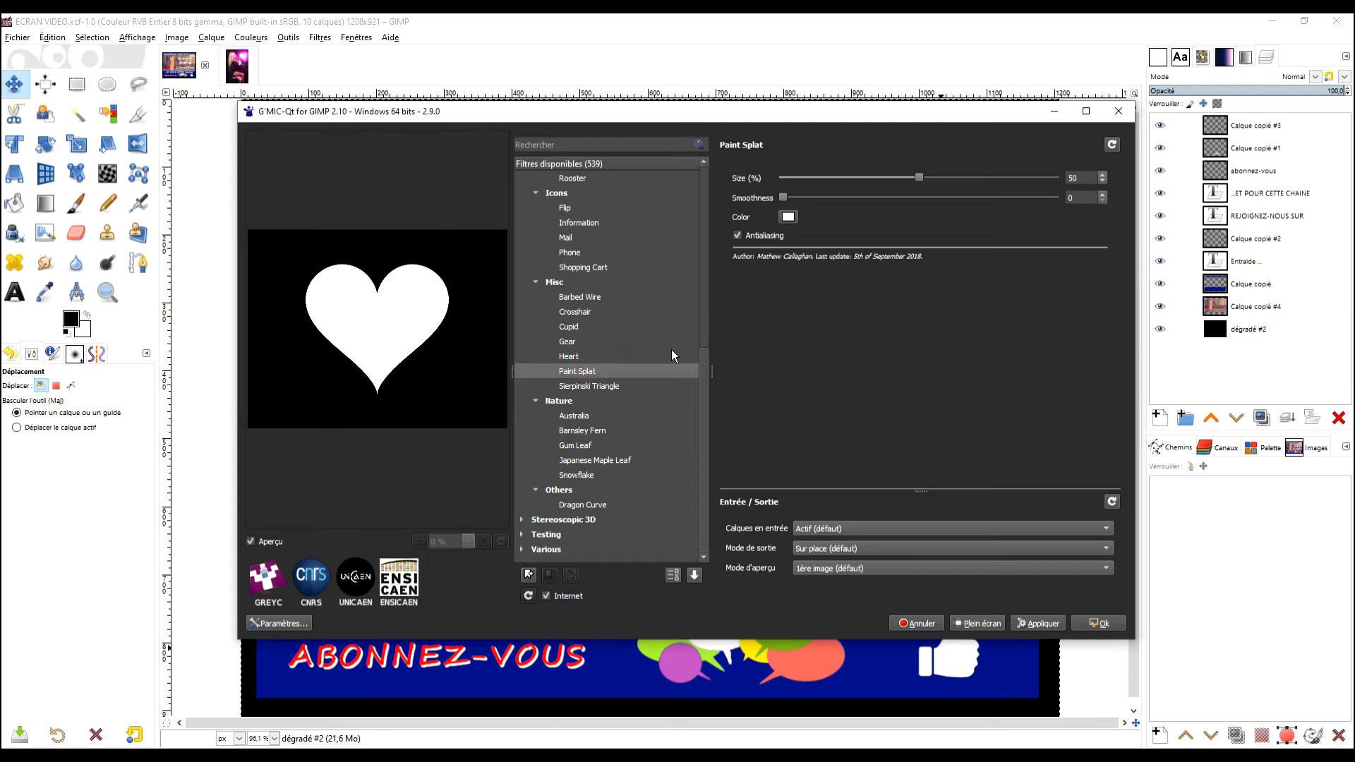
{"action": "left_click", "coordinate": [576, 387]}
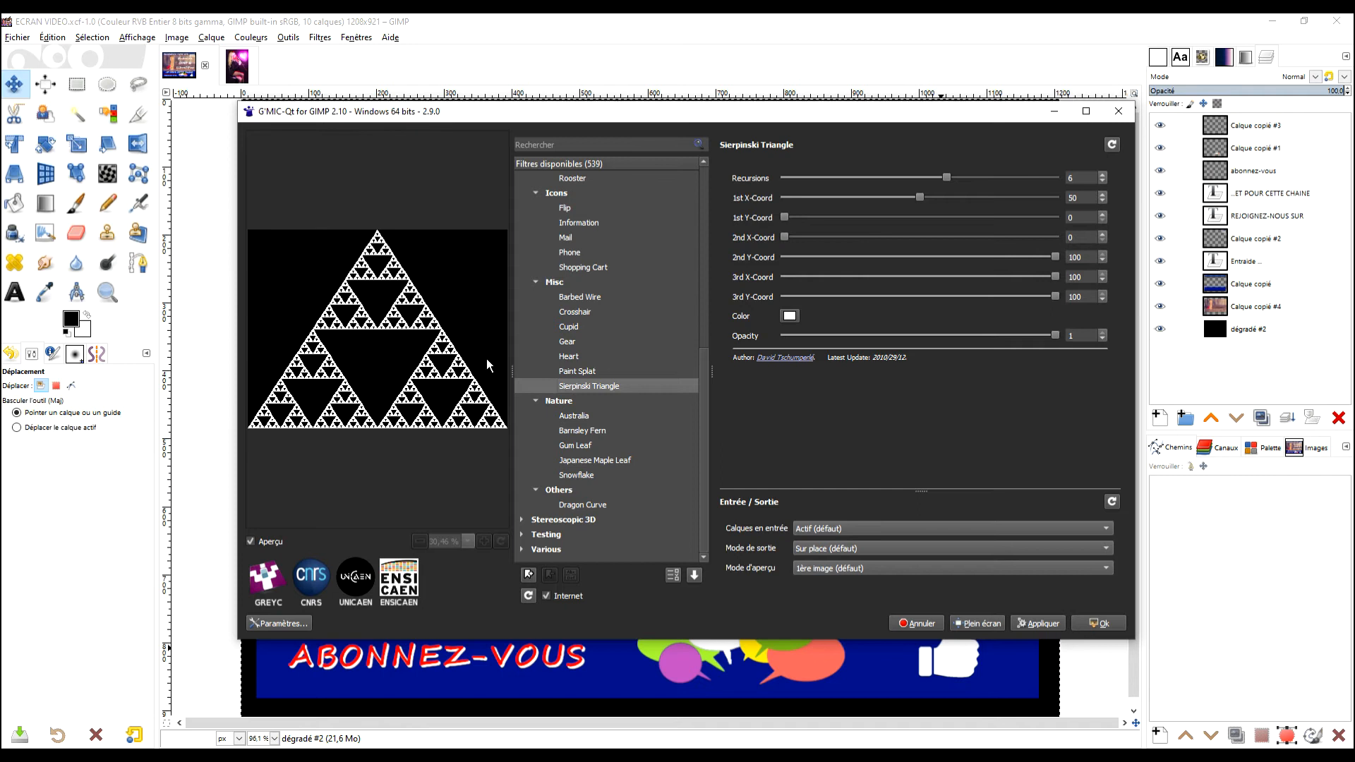
{"action": "left_click", "coordinate": [592, 415]}
{"action": "left_click", "coordinate": [601, 431]}
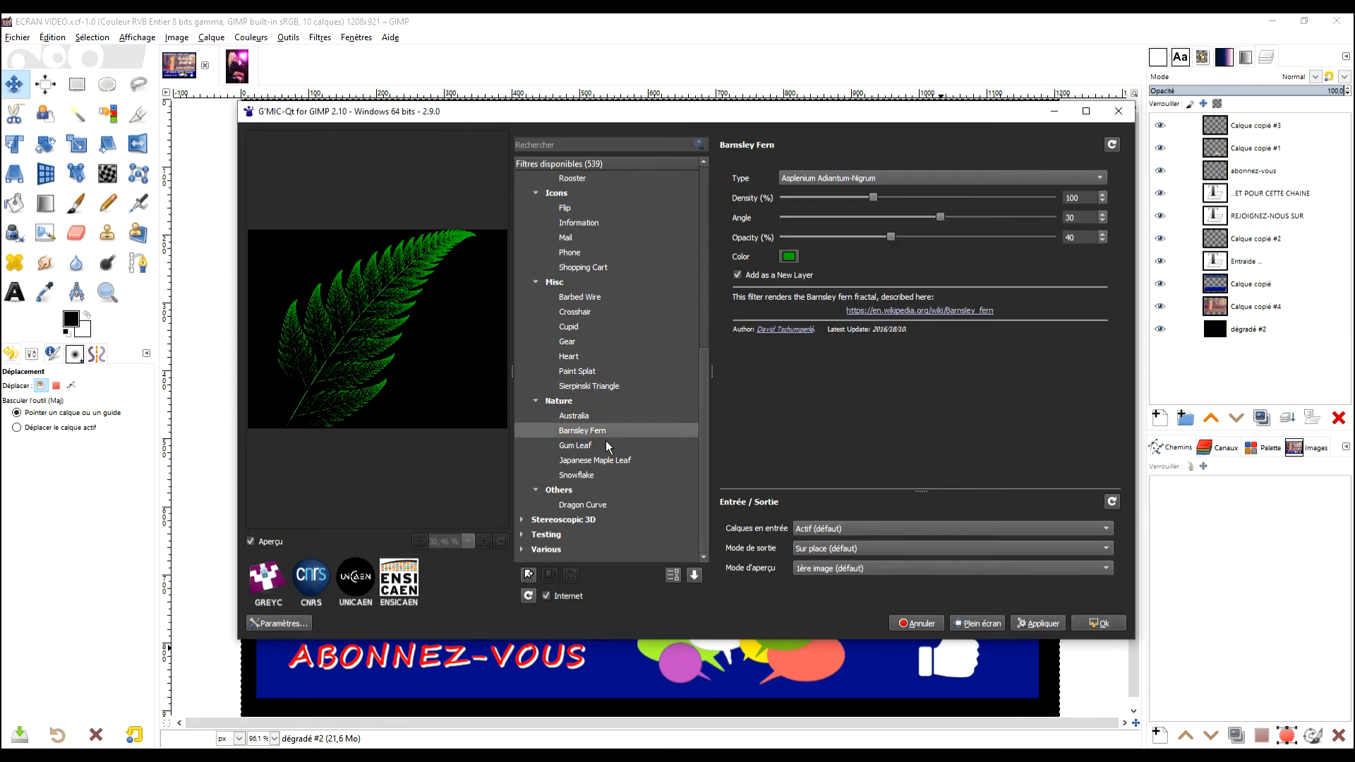
- Try the Heart silhouette at 65 % size and test its smoothness, ending with smoothness at 0
{"action": "left_click", "coordinate": [586, 356]}
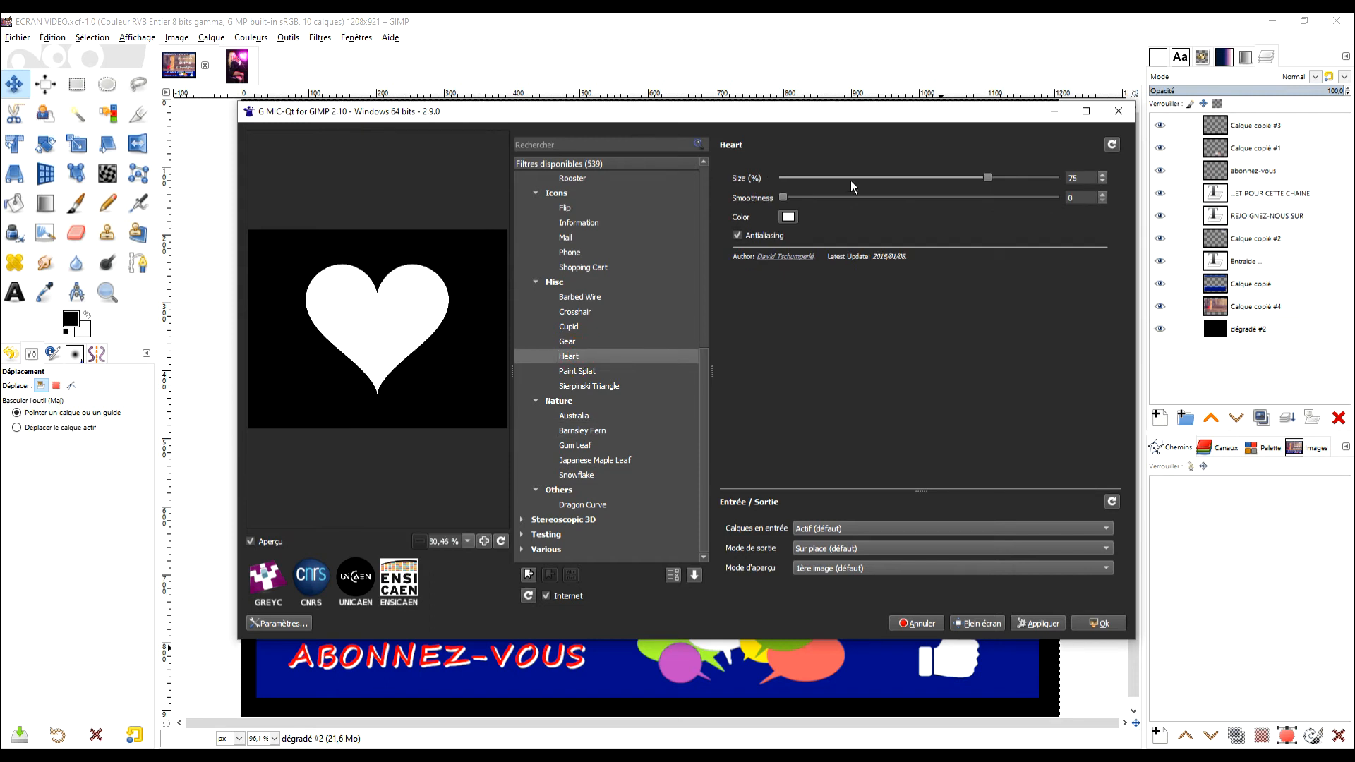
{"action": "left_click_drag", "start_coordinate": [988, 176], "coordinate": [920, 176]}
{"action": "left_click_drag", "start_coordinate": [783, 197], "coordinate": [645, 210]}
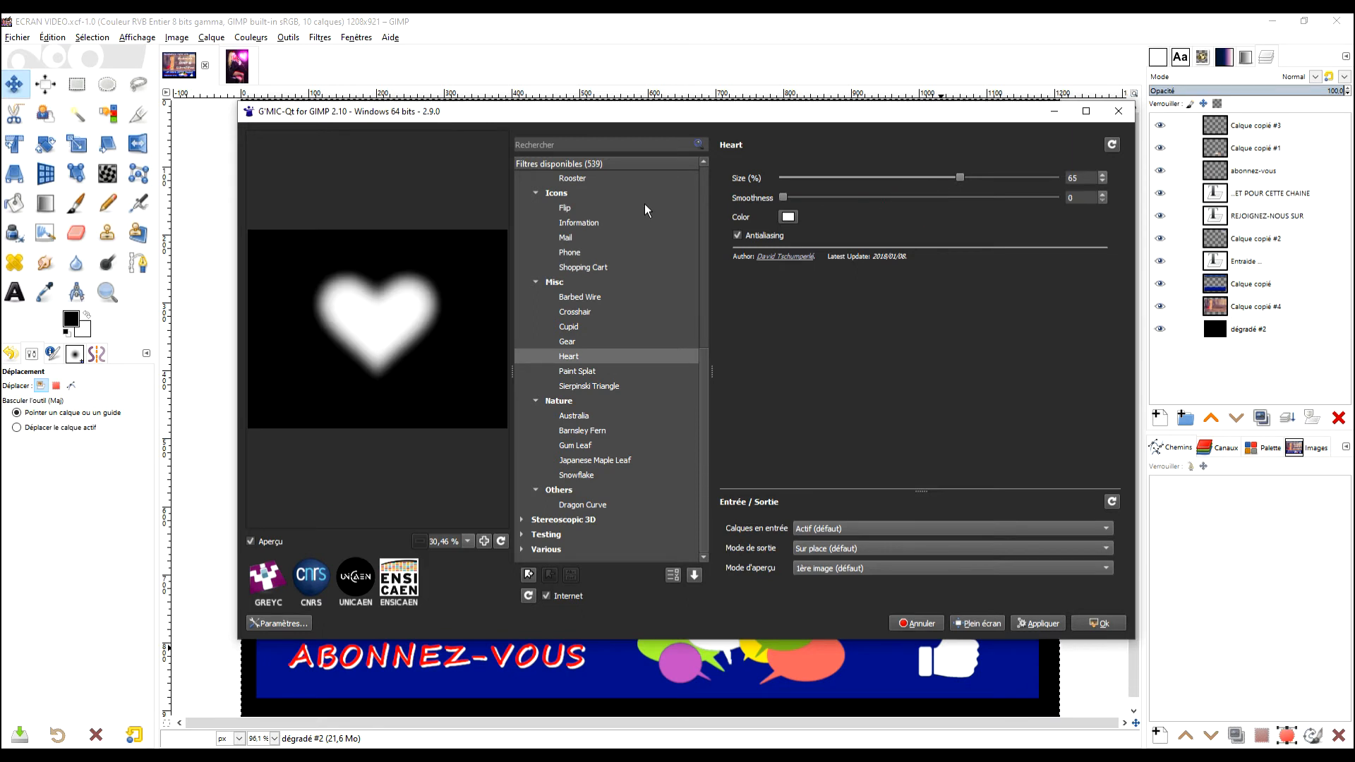
- Try the Barnsley Fern silhouette with its type set to Thelypteridaceae
{"action": "left_click", "coordinate": [587, 431]}
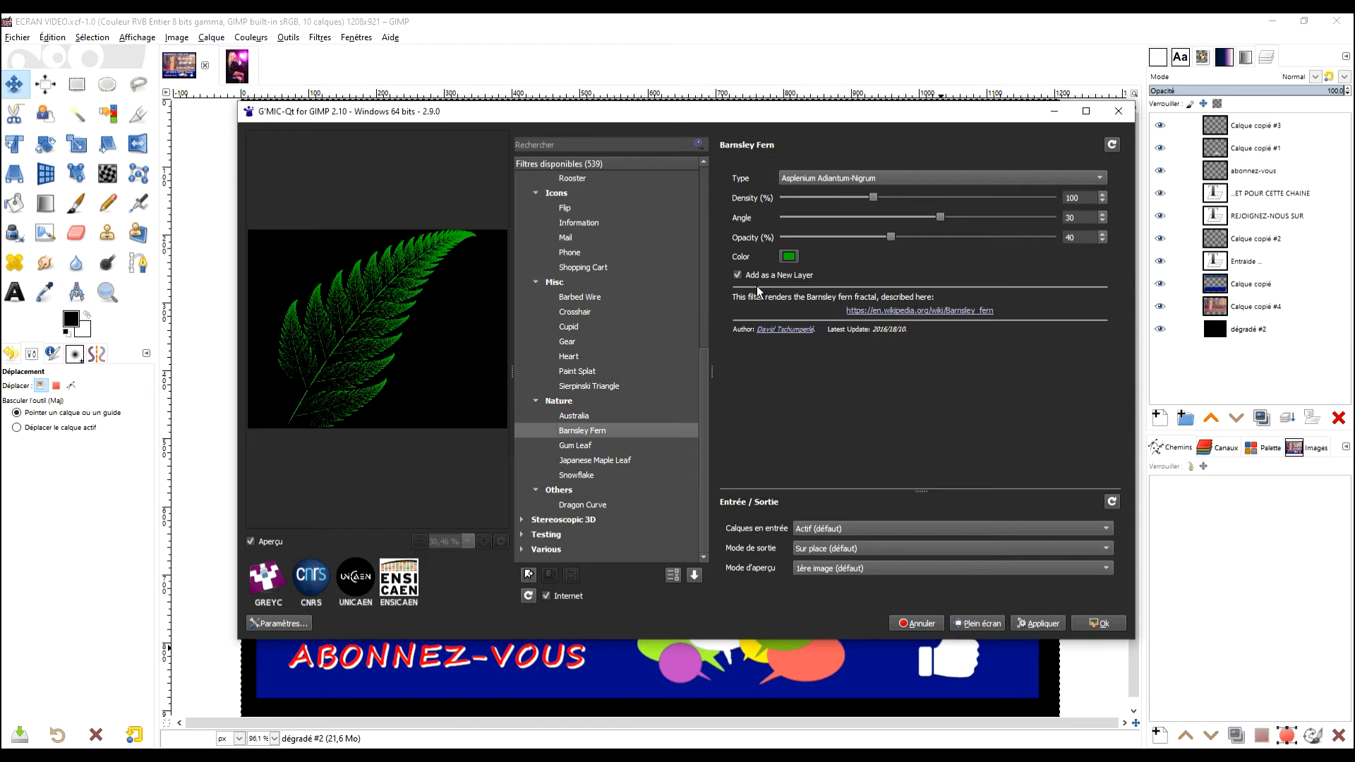
{"action": "left_click", "coordinate": [895, 181]}
{"action": "left_click", "coordinate": [899, 195]}
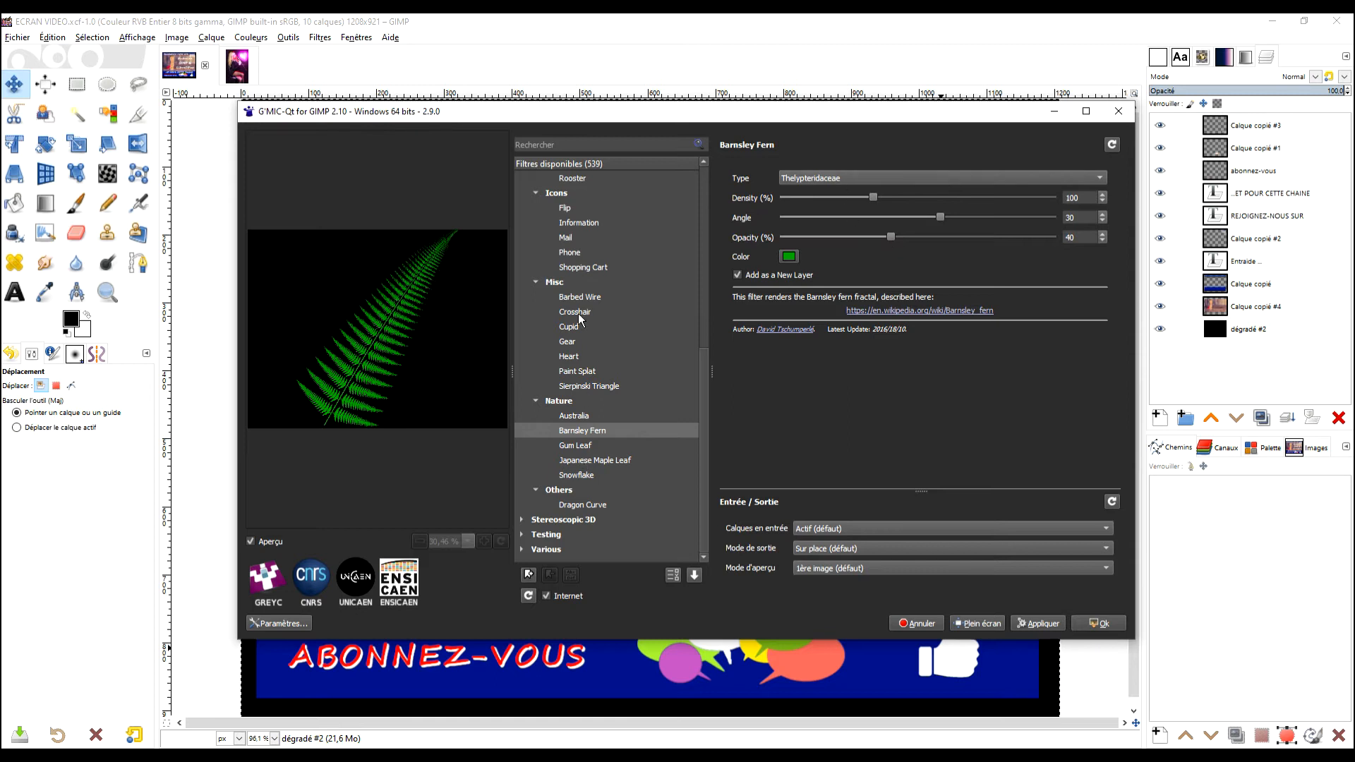
- Preview the Gum Leaf and Japanese Maple Leaf silhouettes, and set the Snowflake silhouette's recursions to 2
{"action": "left_click", "coordinate": [575, 446]}
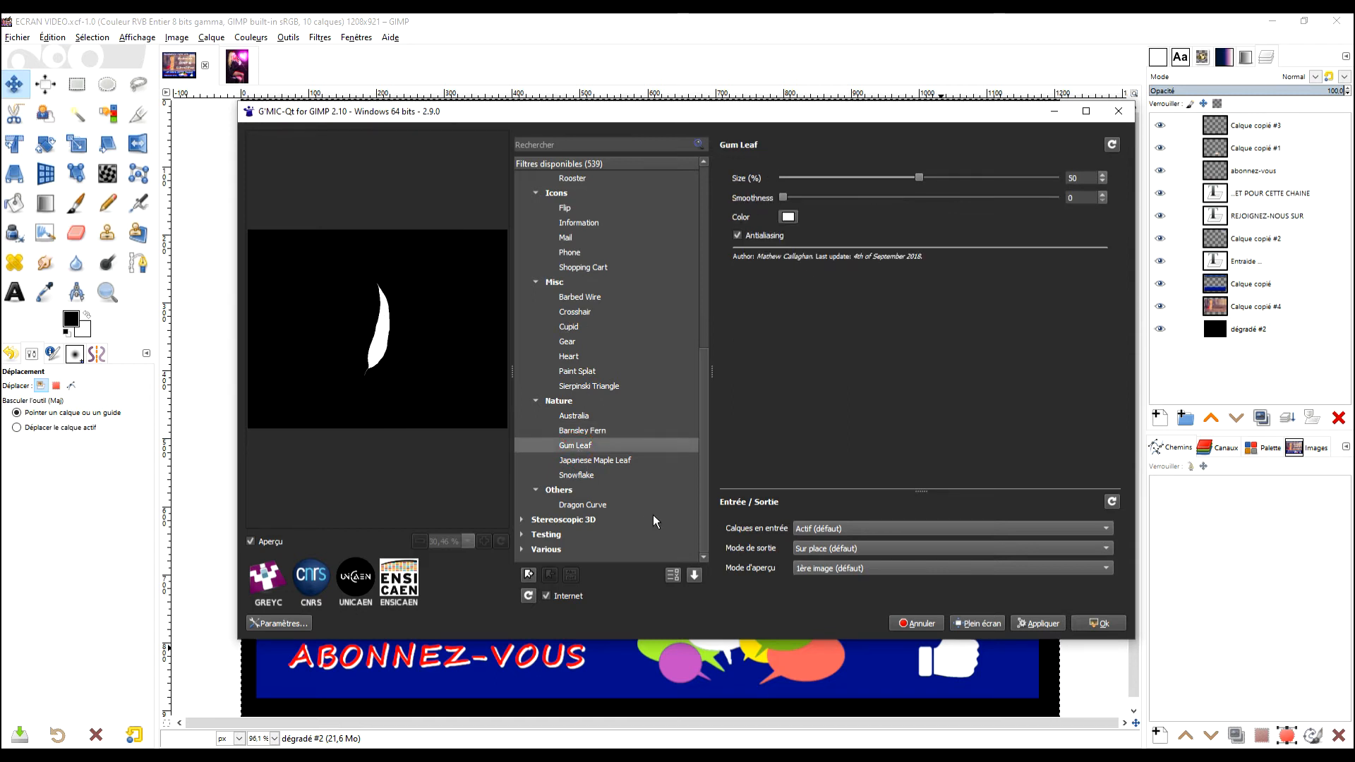
{"action": "left_click", "coordinate": [623, 460]}
{"action": "left_click", "coordinate": [593, 473]}
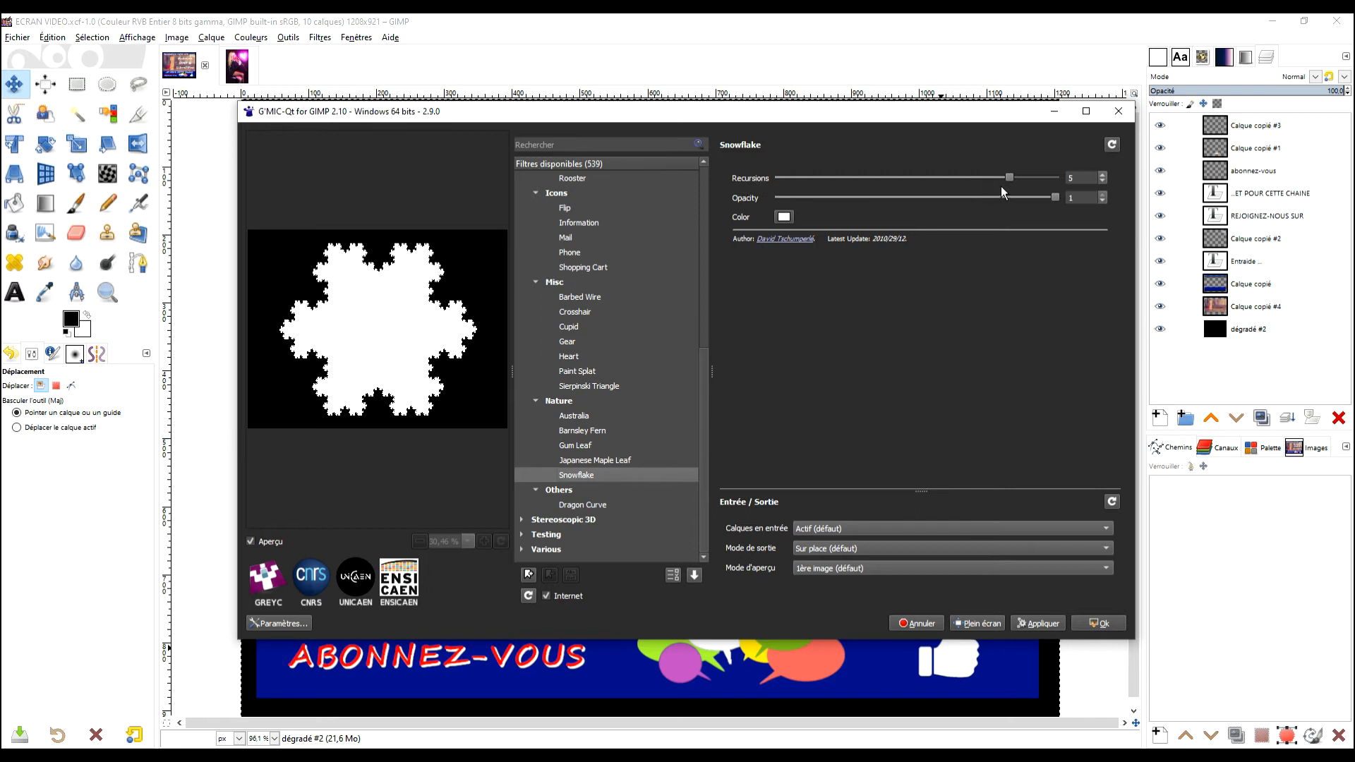
{"action": "left_click_drag", "start_coordinate": [1009, 177], "coordinate": [946, 177]}
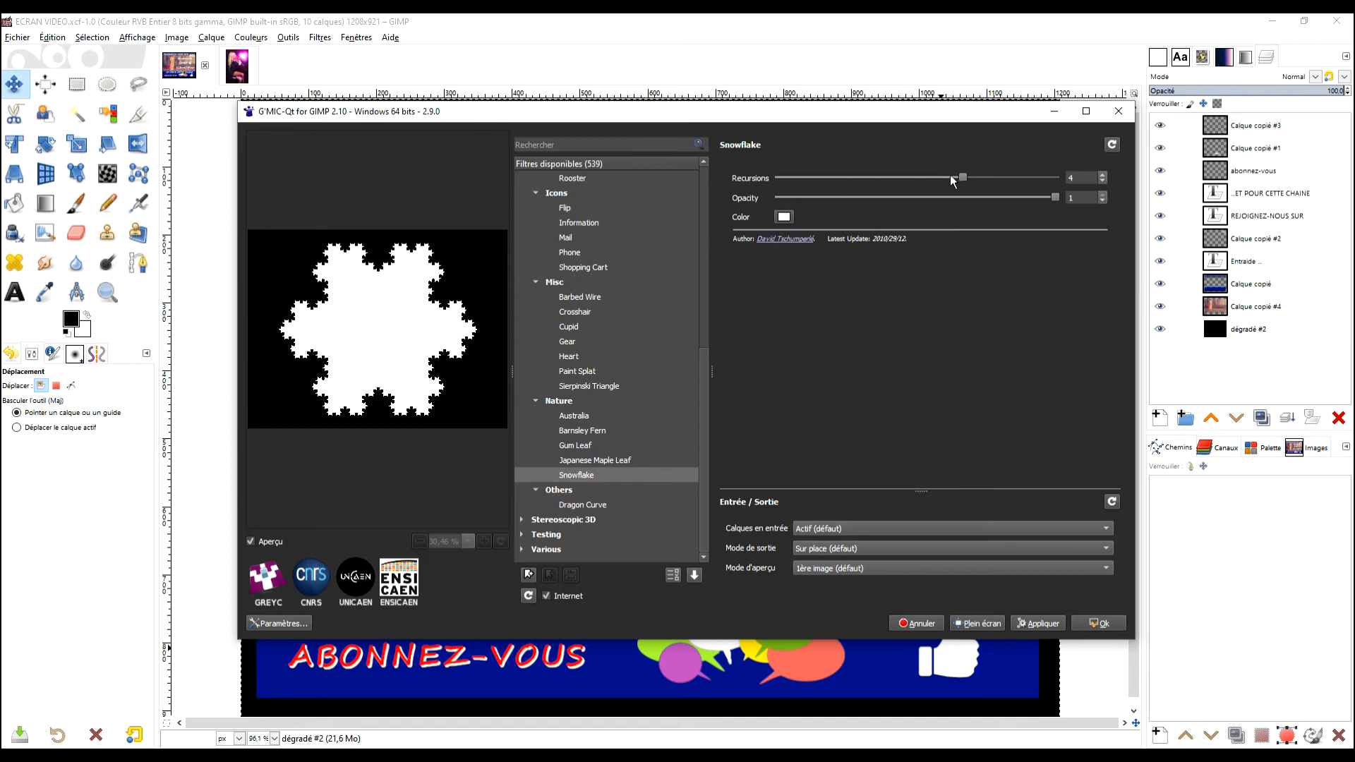
{"action": "left_click_drag", "start_coordinate": [963, 178], "coordinate": [871, 178]}
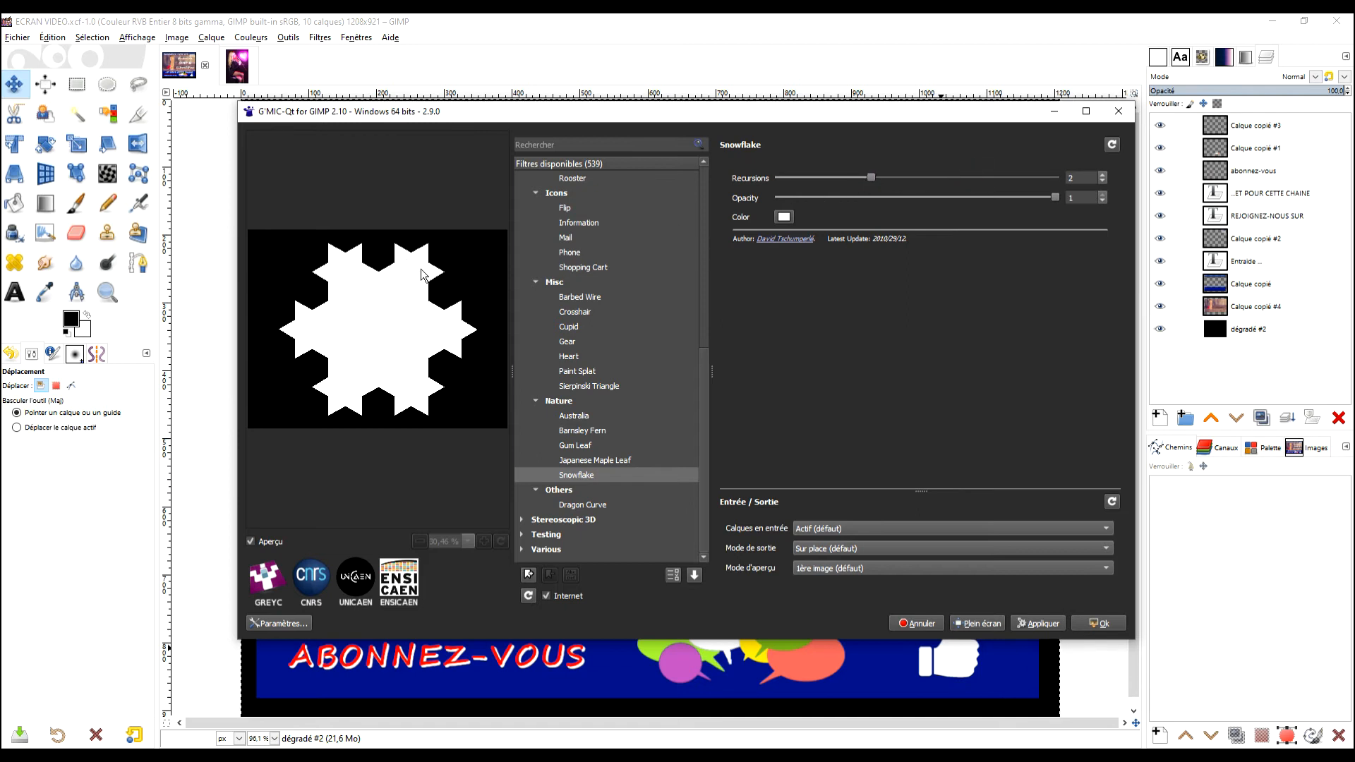
- Preview the Dragon Curve silhouette from the Others group, and close the G'MIC-Qt filters without applying anything
{"action": "left_click", "coordinate": [583, 505]}
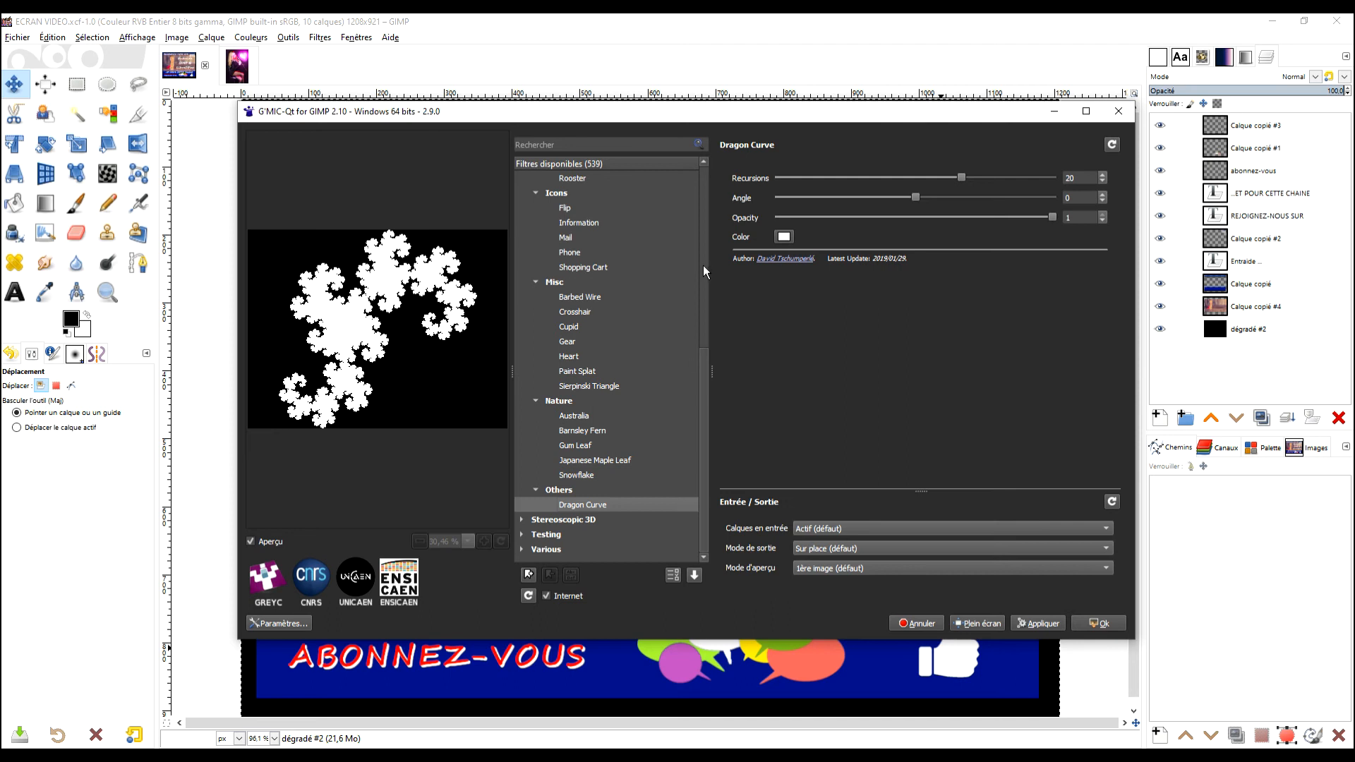
{"action": "scroll", "coordinate": [703, 264], "scroll_direction": "up", "scroll_amount": 8}
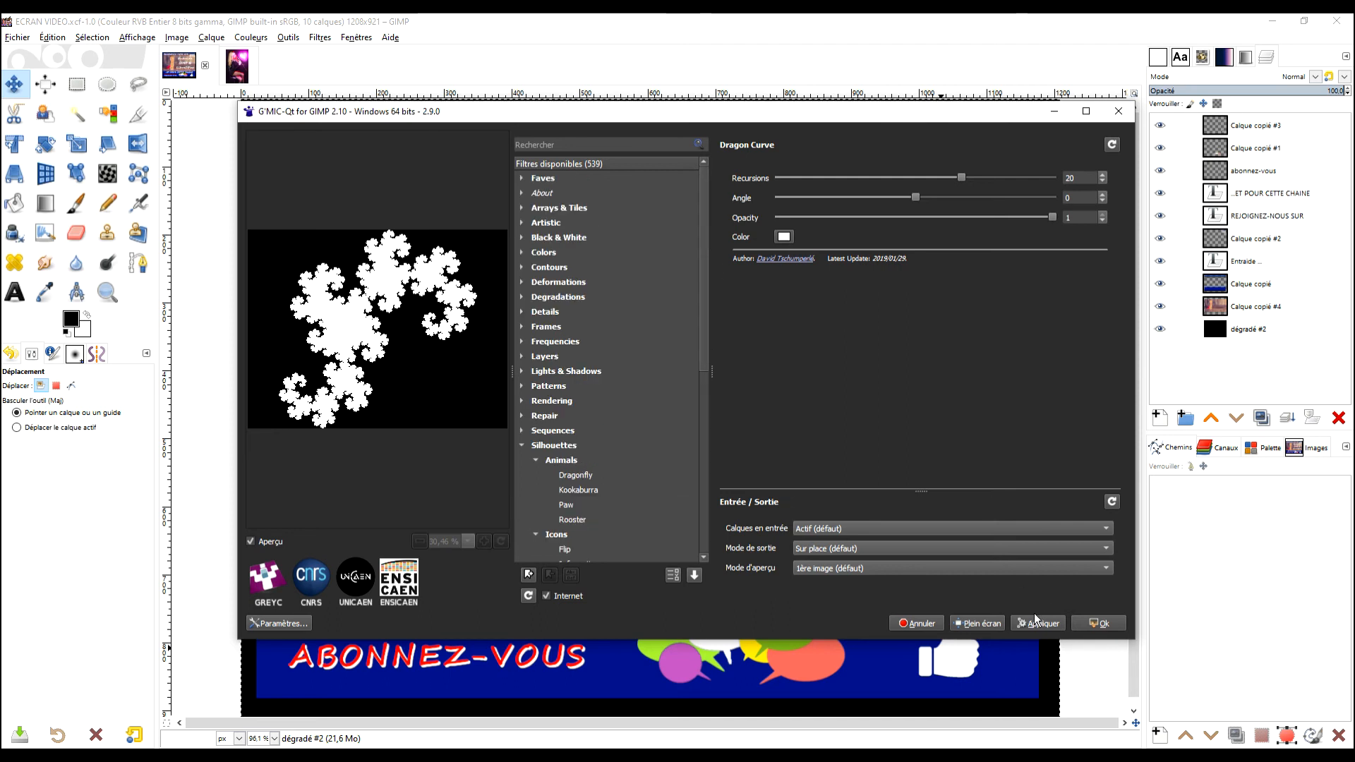
{"action": "left_click", "coordinate": [1119, 111]}
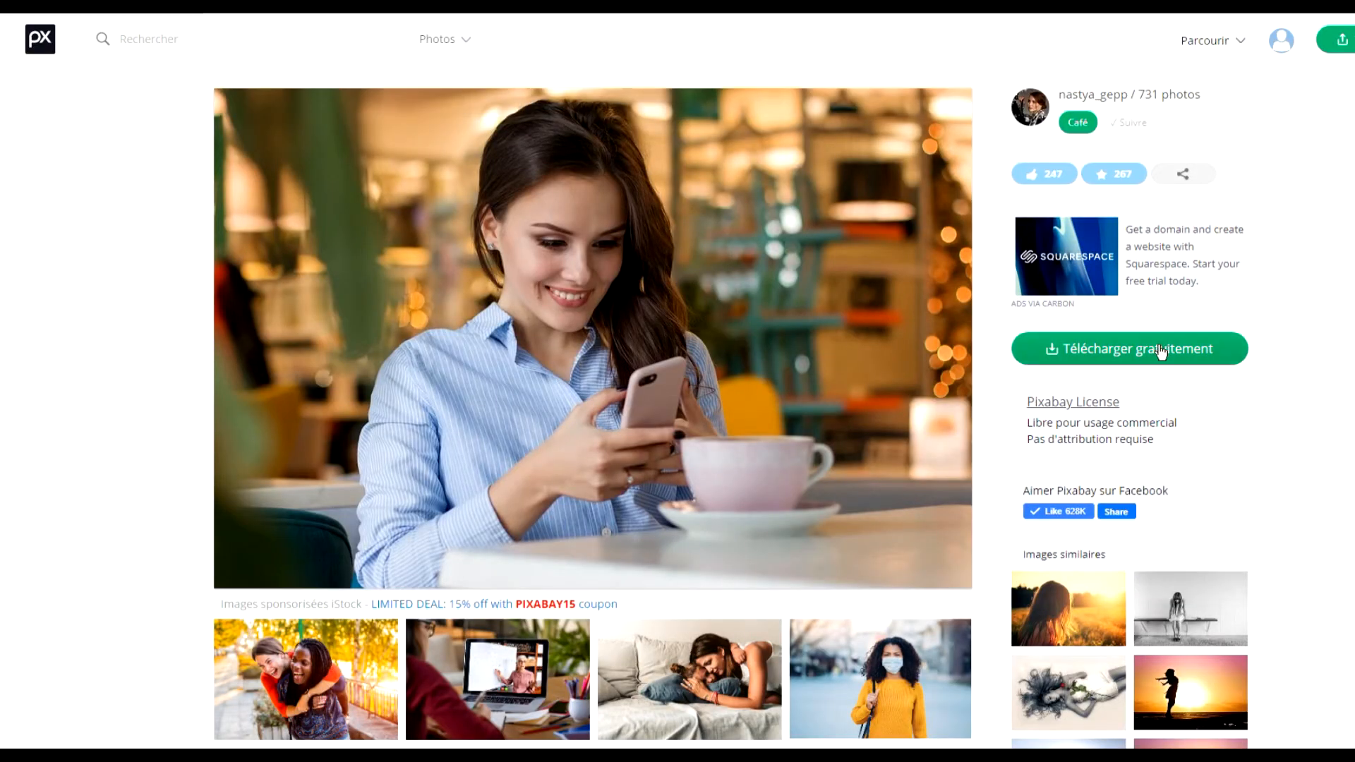
- Get the Pixabay photo of the smiling woman holding a phone and paste it into GIMP as a new image
{"action": "left_click", "coordinate": [1162, 350]}
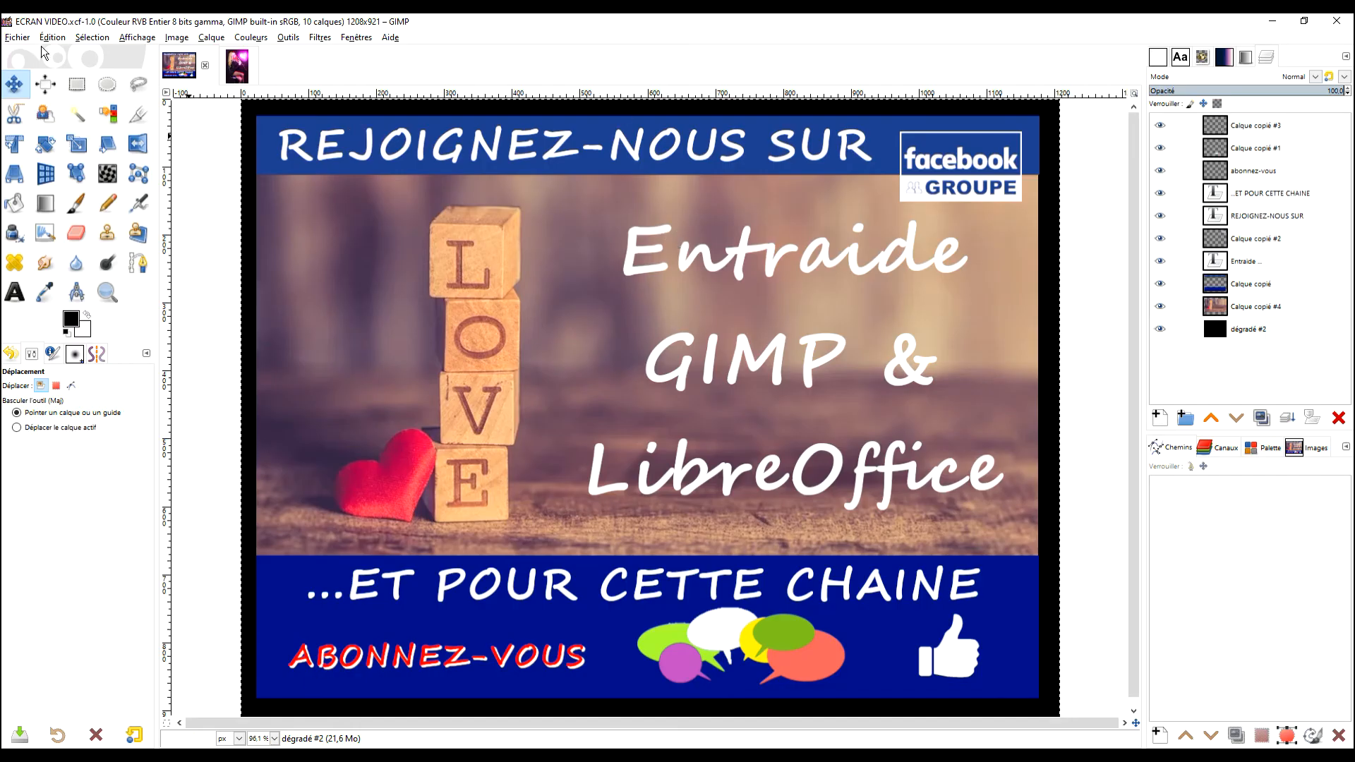
{"action": "left_click", "coordinate": [49, 39]}
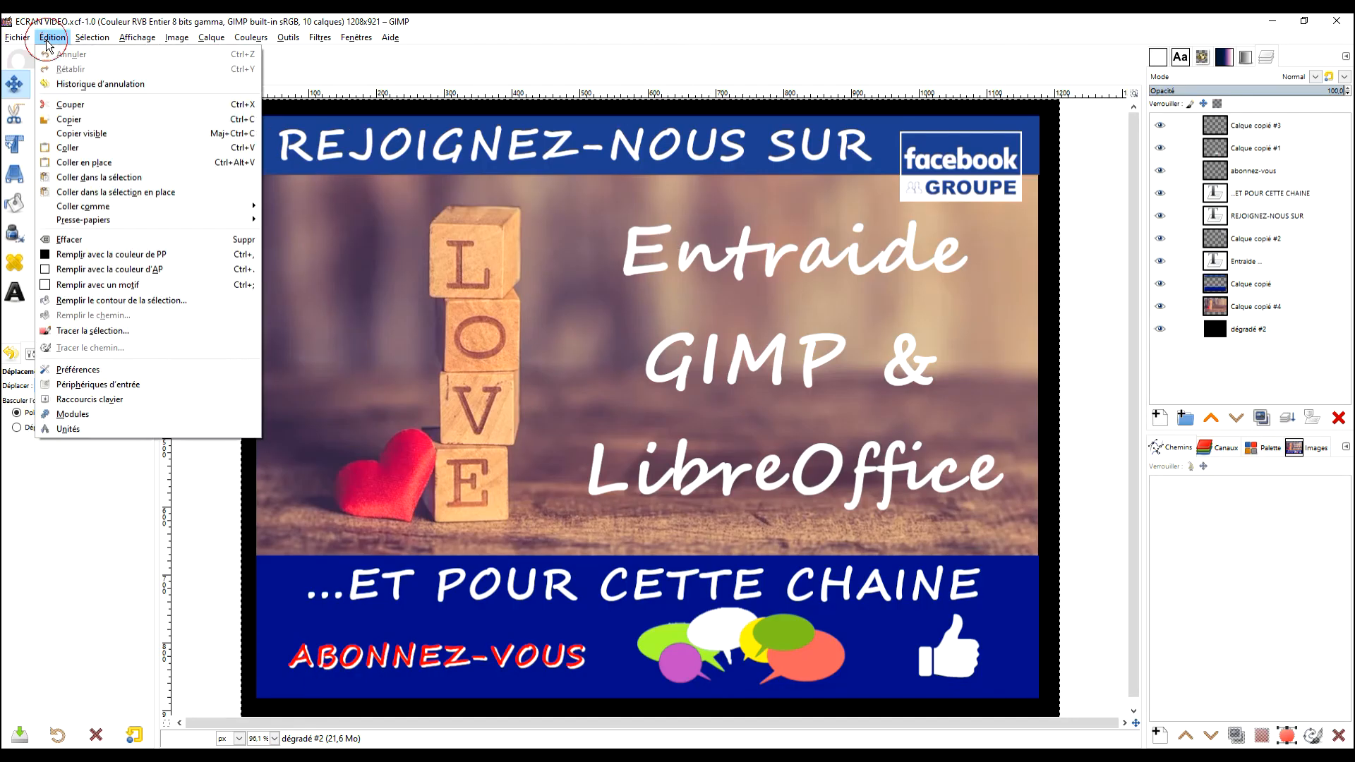
{"action": "mouse_move", "coordinate": [113, 206]}
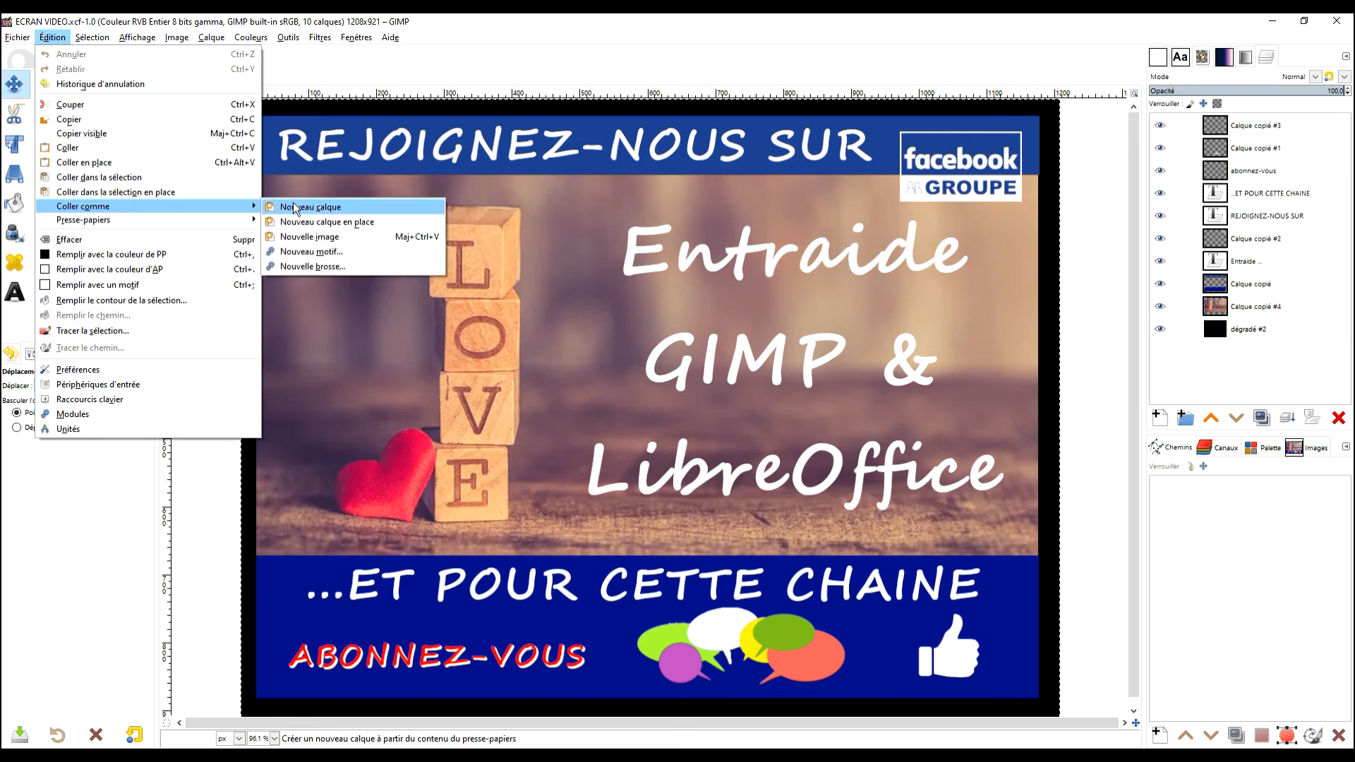
{"action": "left_click", "coordinate": [303, 209]}
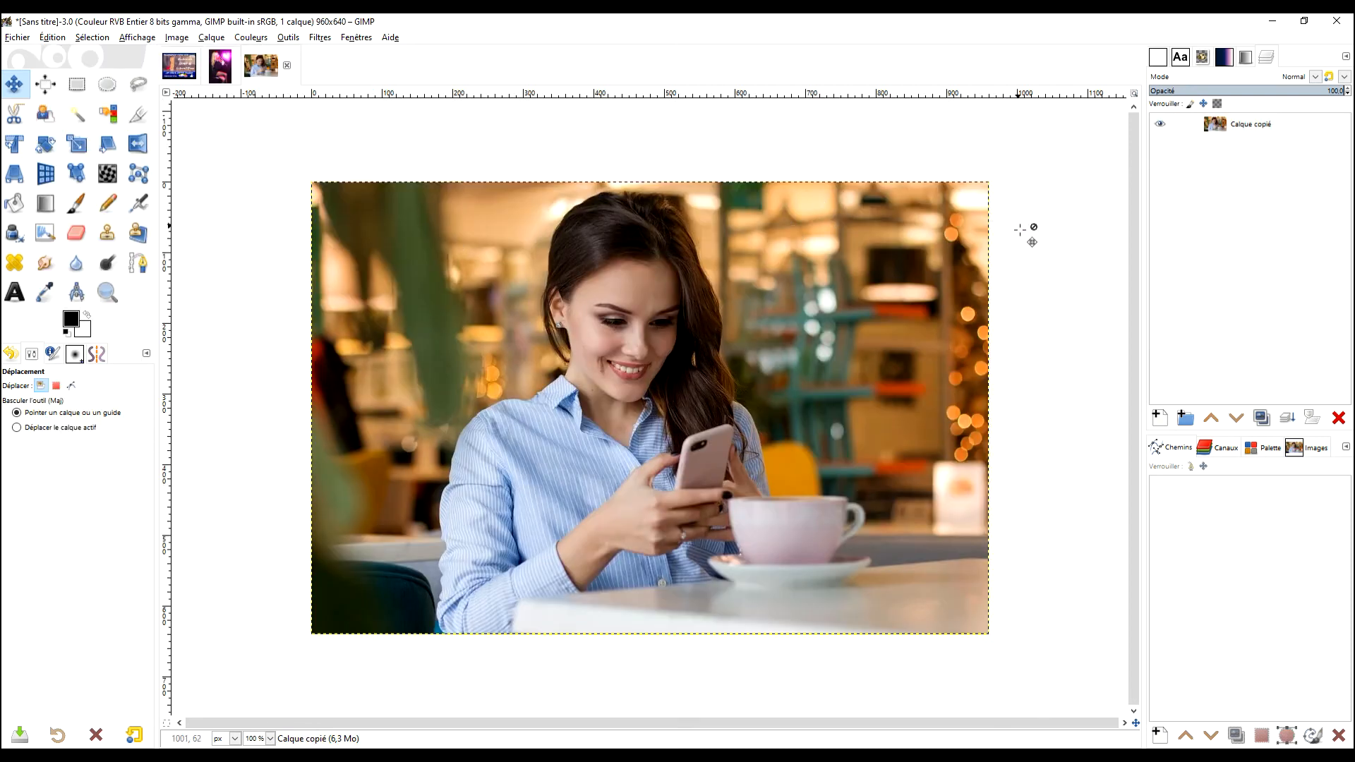
- Apply G'MIC-Qt's Heart silhouette from the Misc group to the café photo, with size 65 % and smoothness 0
{"action": "left_click_drag", "start_coordinate": [1037, 254], "coordinate": [1036, 245]}
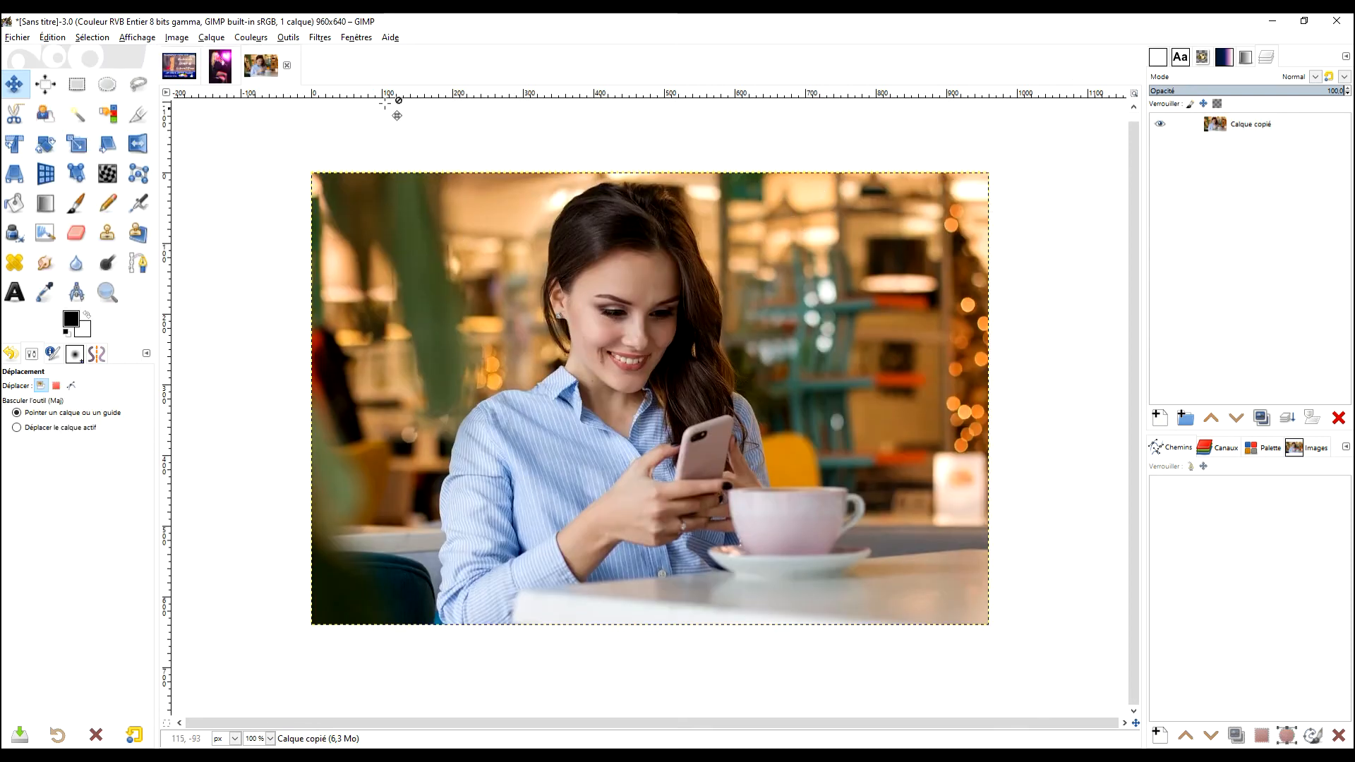
{"action": "left_click", "coordinate": [319, 38]}
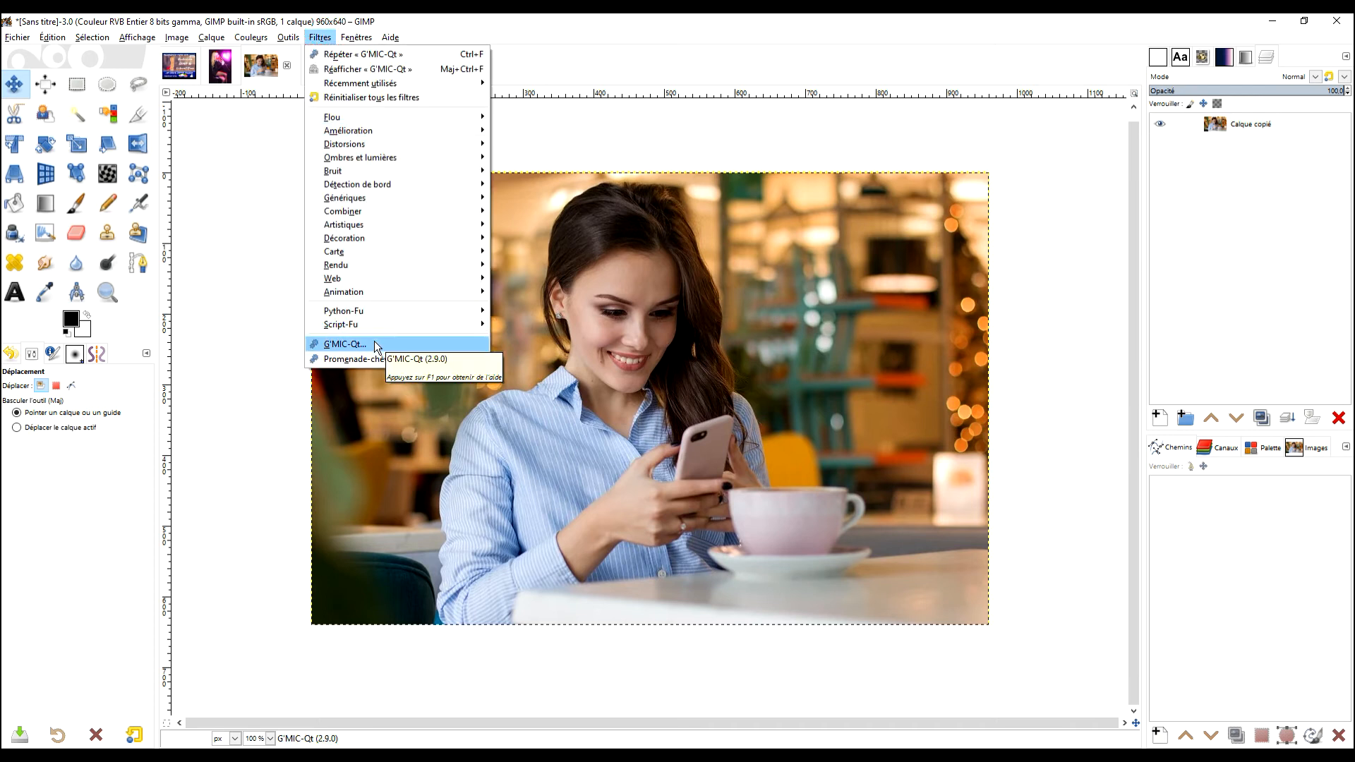
{"action": "left_click", "coordinate": [376, 347]}
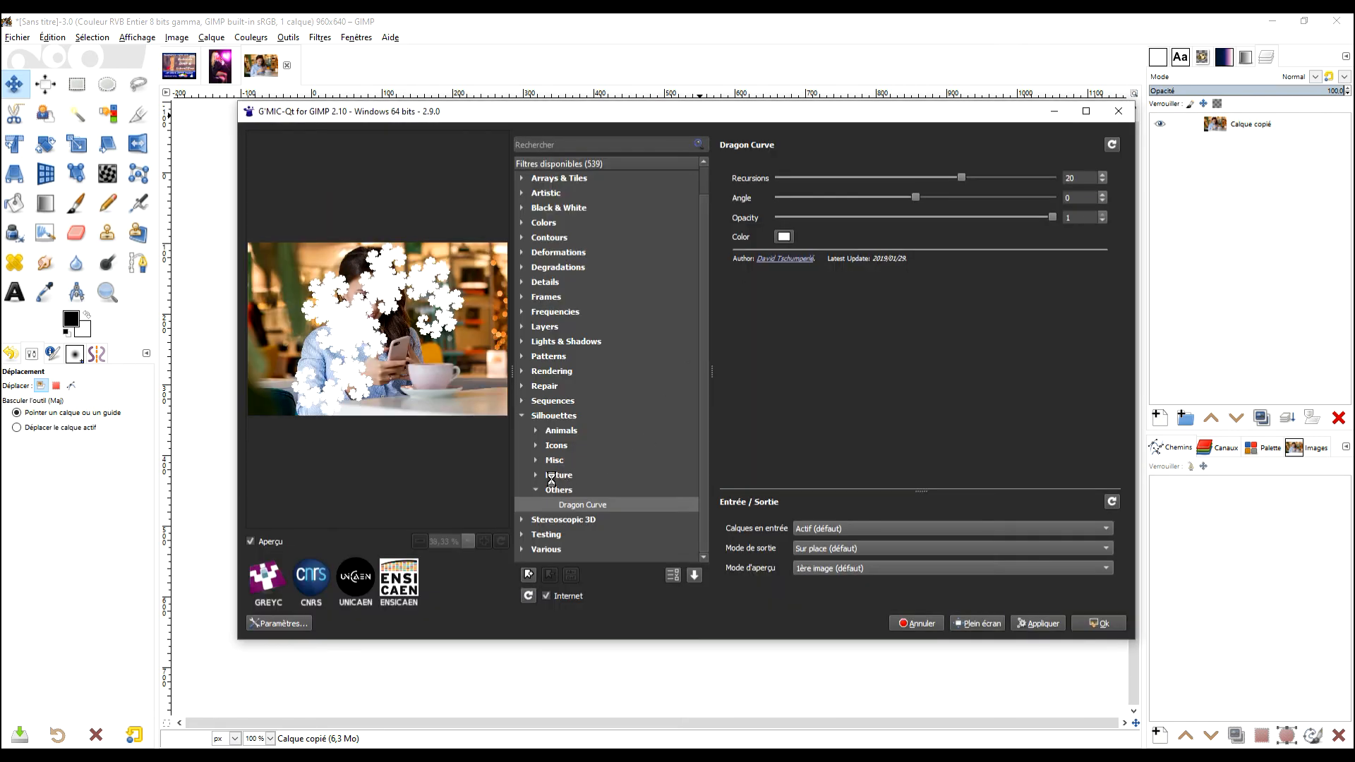
{"action": "left_click", "coordinate": [576, 460]}
{"action": "scroll", "coordinate": [604, 487], "scroll_direction": "down", "scroll_amount": 2}
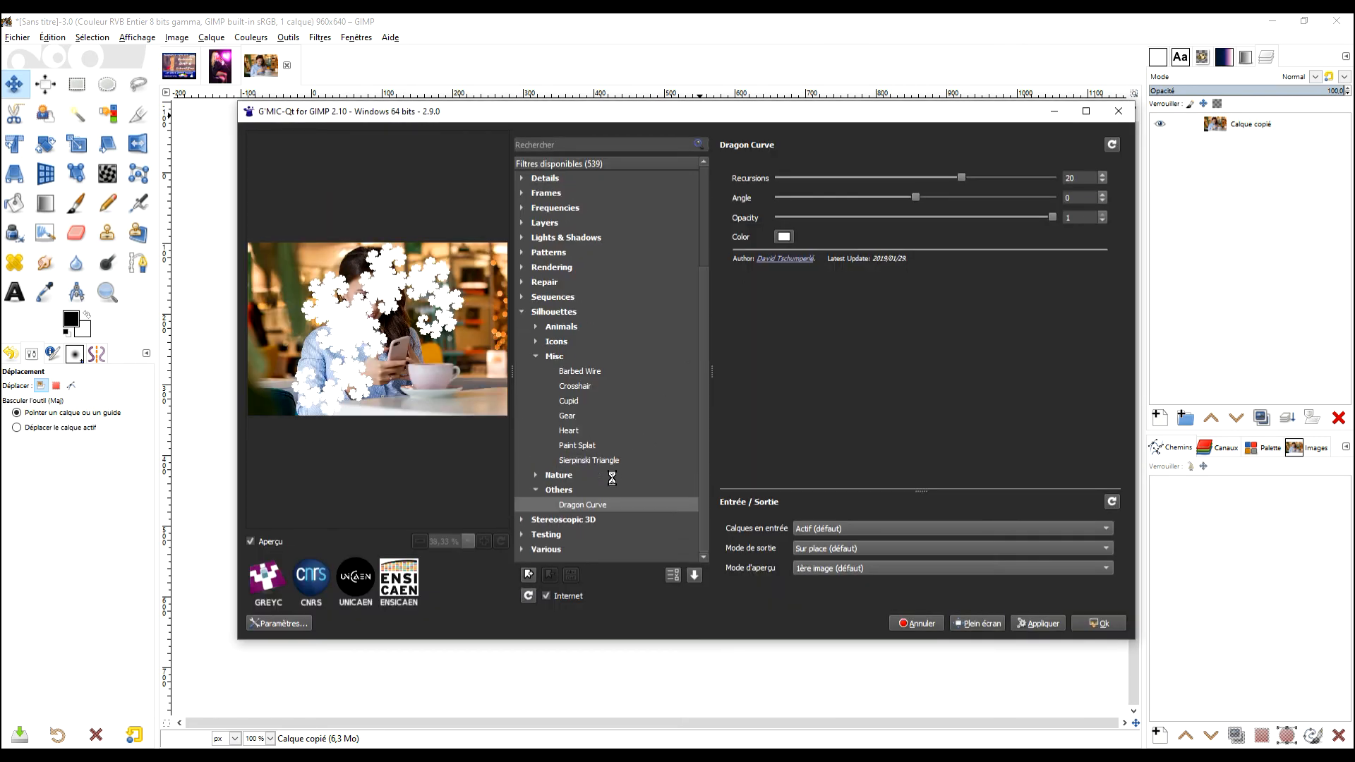
{"action": "left_click", "coordinate": [571, 432]}
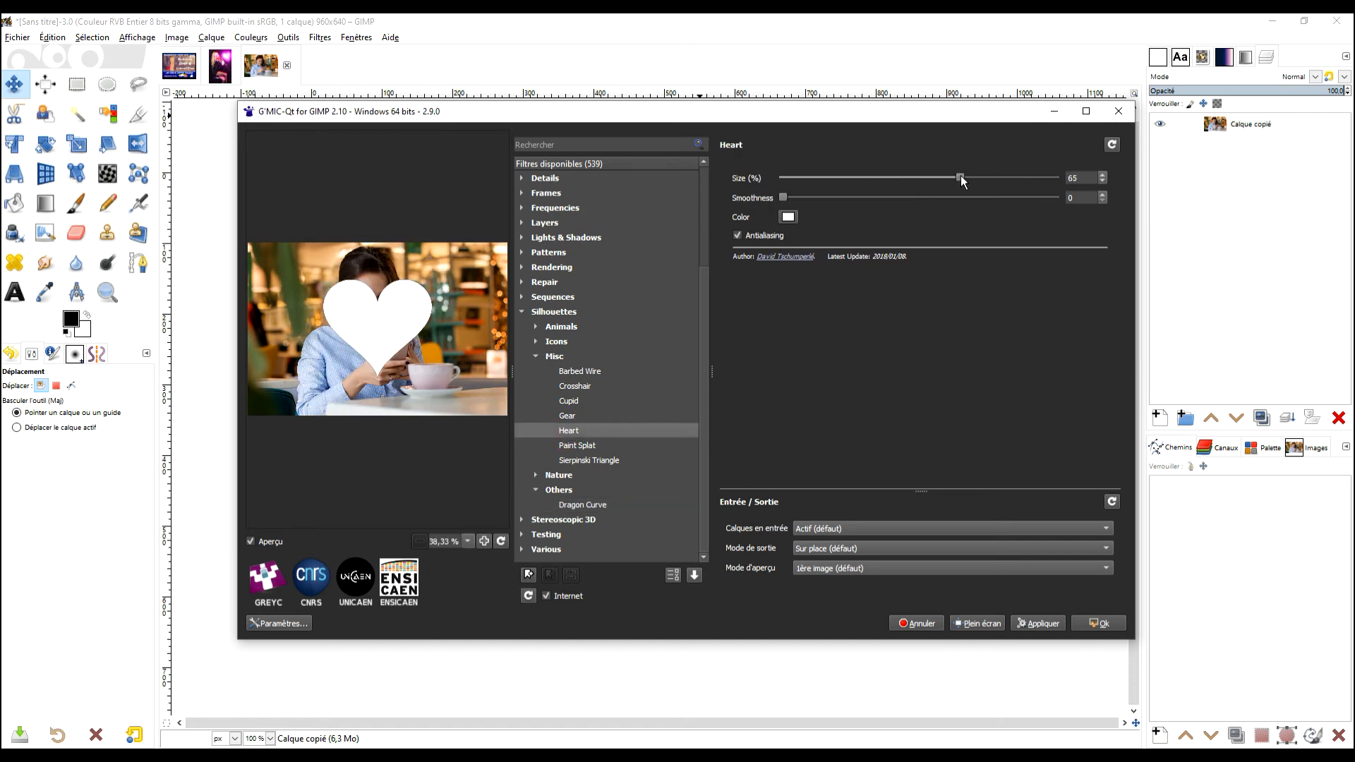
{"action": "left_click_drag", "start_coordinate": [956, 178], "coordinate": [958, 179]}
{"action": "left_click", "coordinate": [1094, 624]}
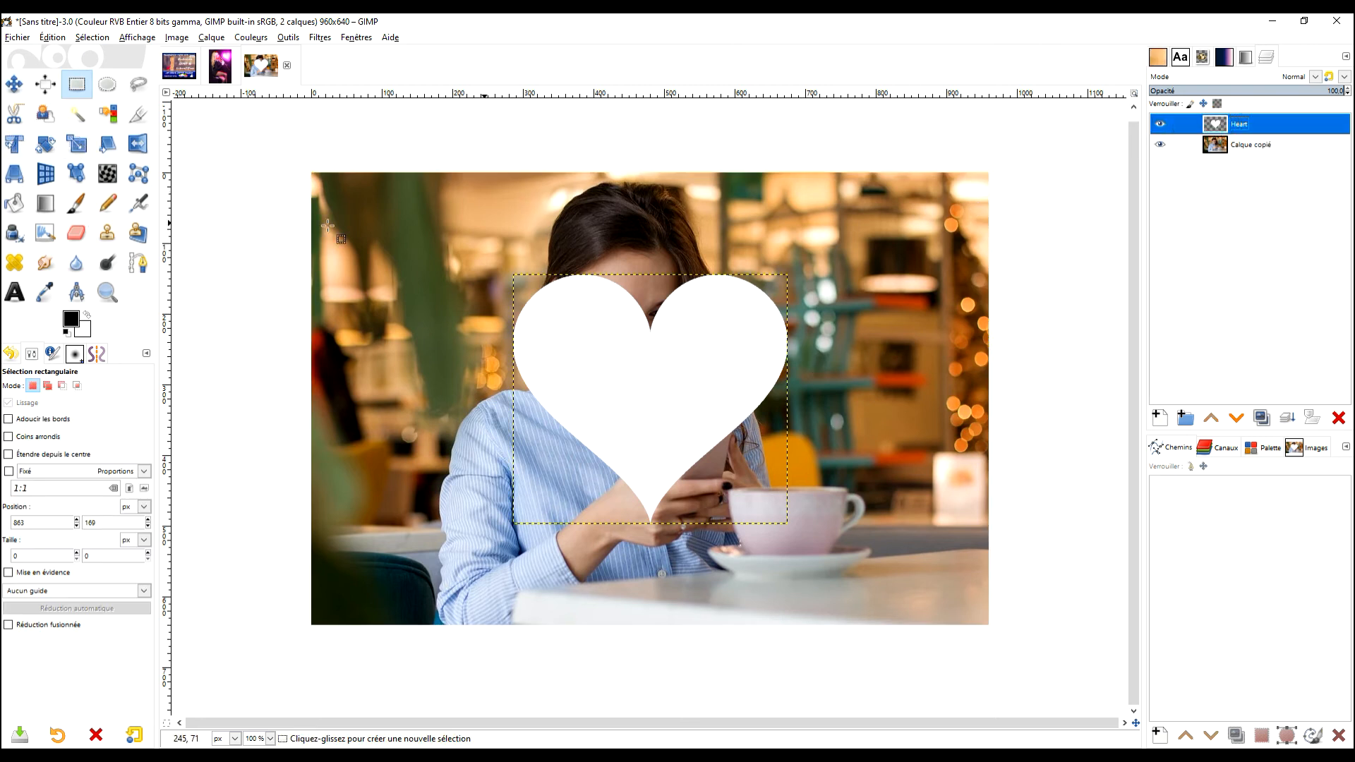
- Move the white heart off the woman's face, scale it down to 101 × 83 px and place it just above the phone
{"action": "left_click", "coordinate": [15, 84]}
{"action": "left_click_drag", "start_coordinate": [671, 396], "coordinate": [805, 338]}
{"action": "left_click", "coordinate": [77, 144]}
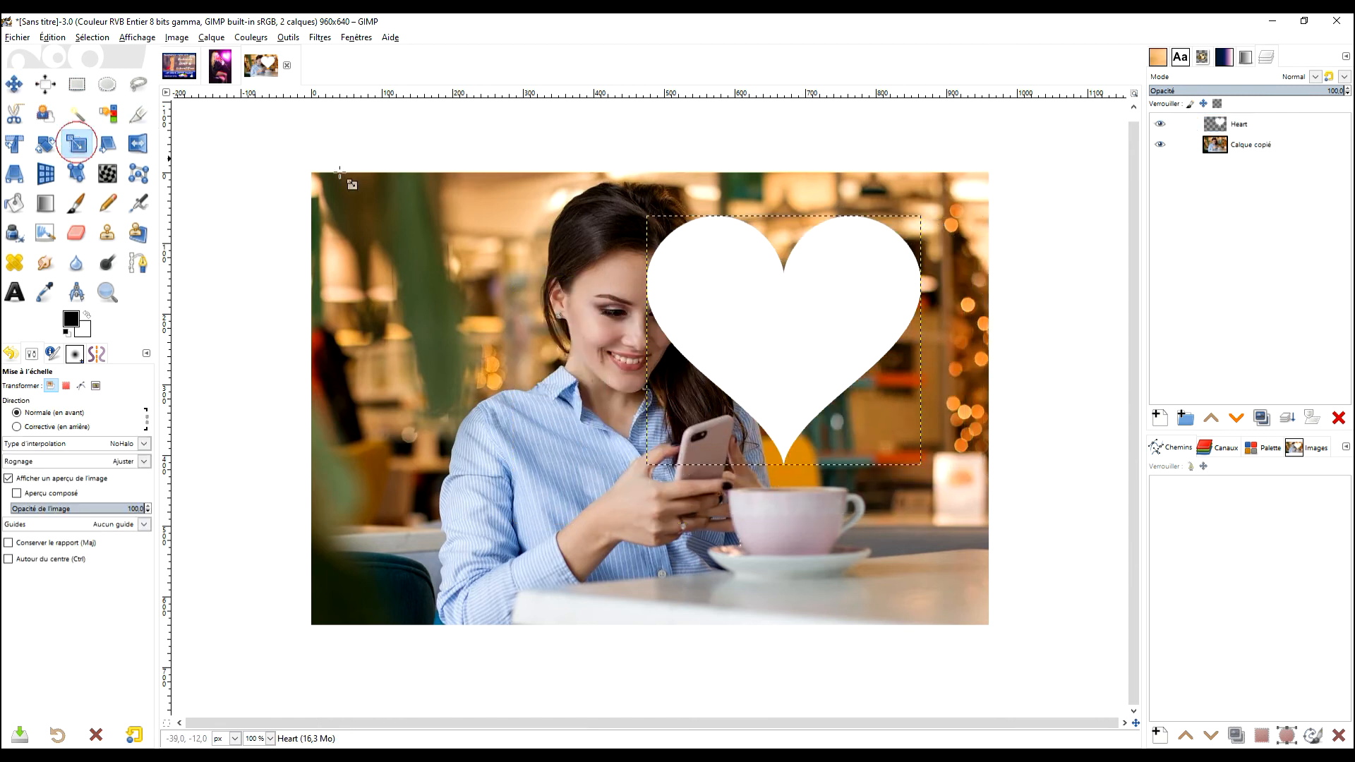
{"action": "left_click", "coordinate": [826, 328]}
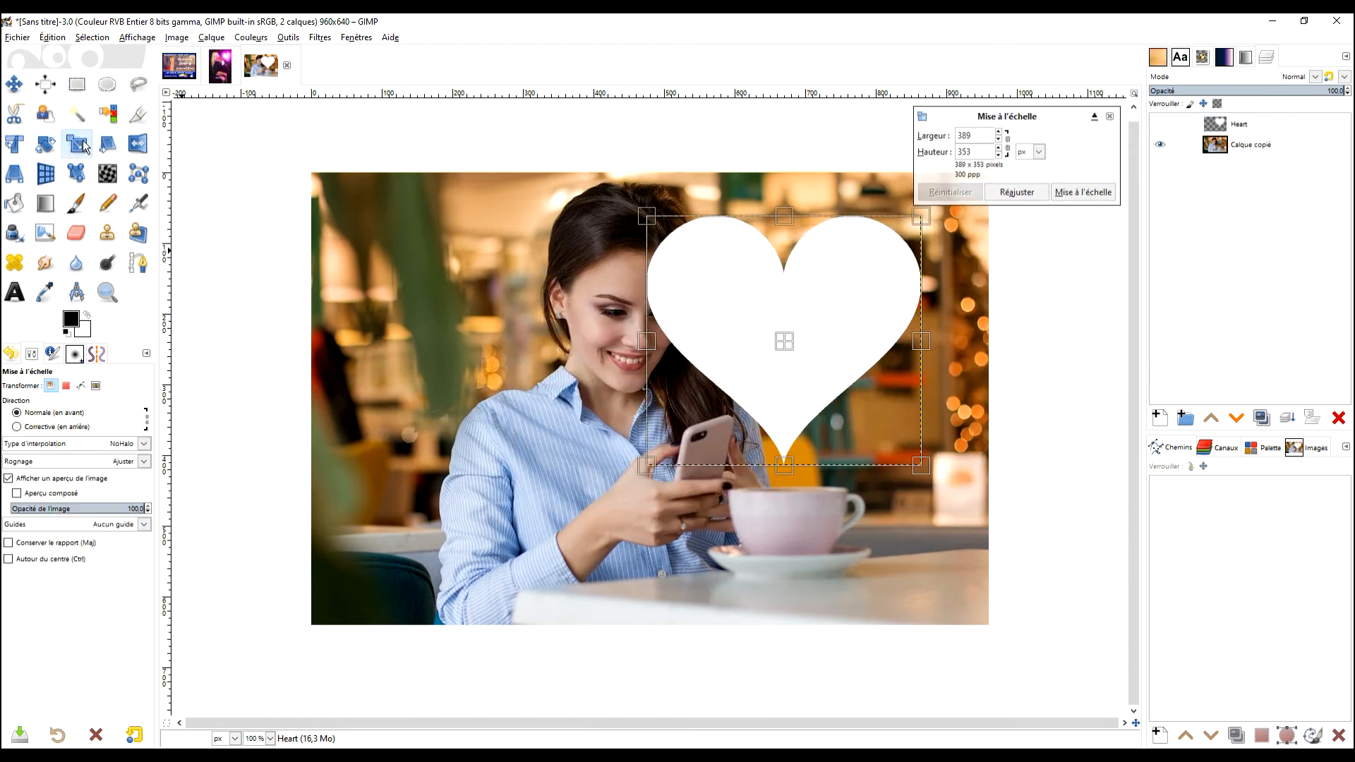
{"action": "left_click_drag", "start_coordinate": [921, 466], "coordinate": [750, 310]}
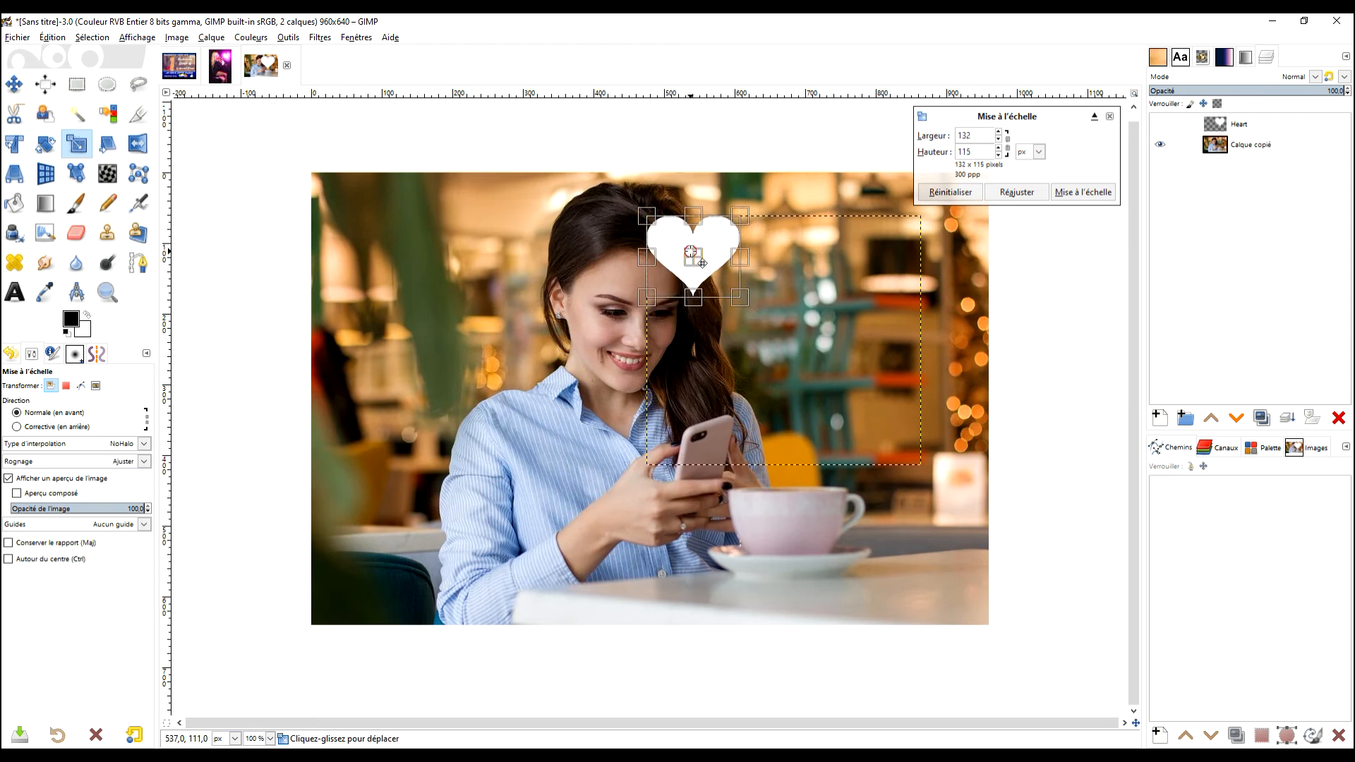
{"action": "left_click_drag", "start_coordinate": [693, 257], "coordinate": [708, 375]}
{"action": "left_click_drag", "start_coordinate": [758, 428], "coordinate": [712, 386]}
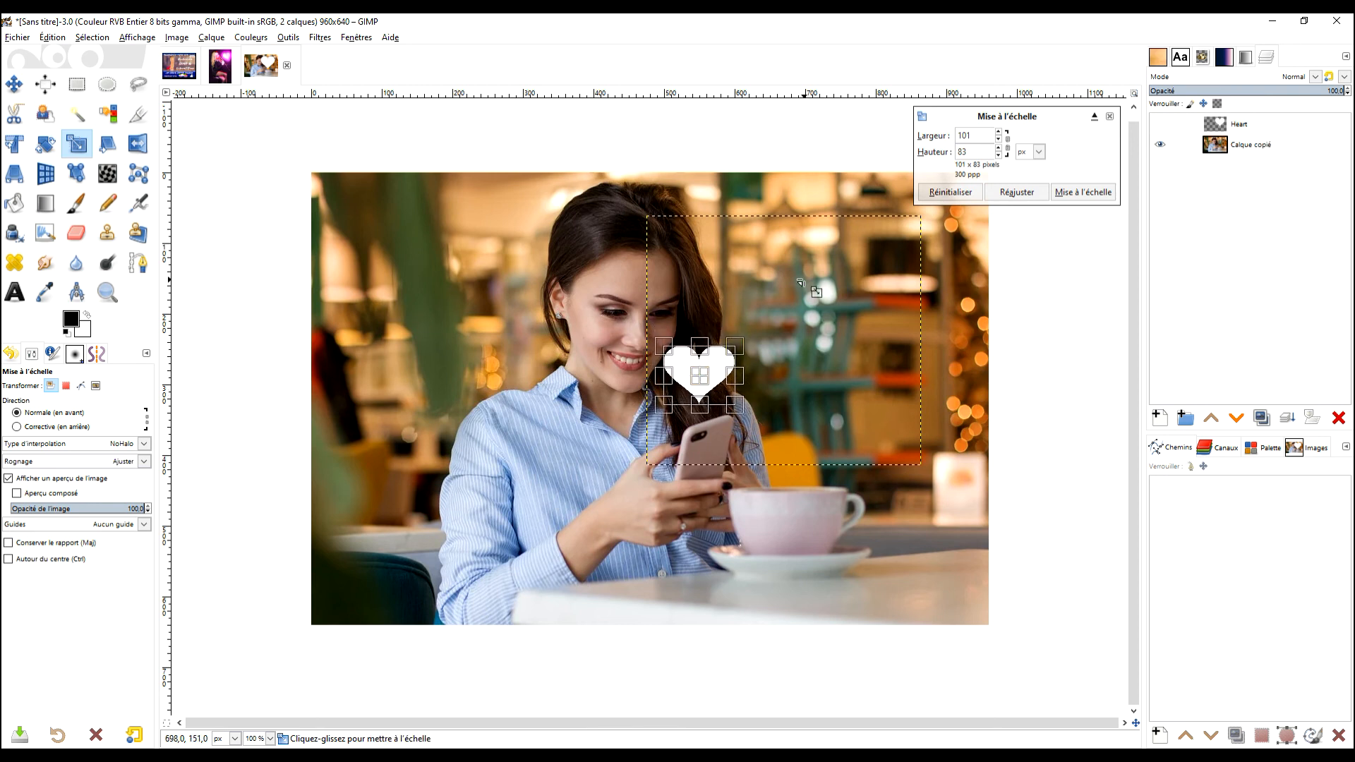
{"action": "left_click", "coordinate": [1065, 192]}
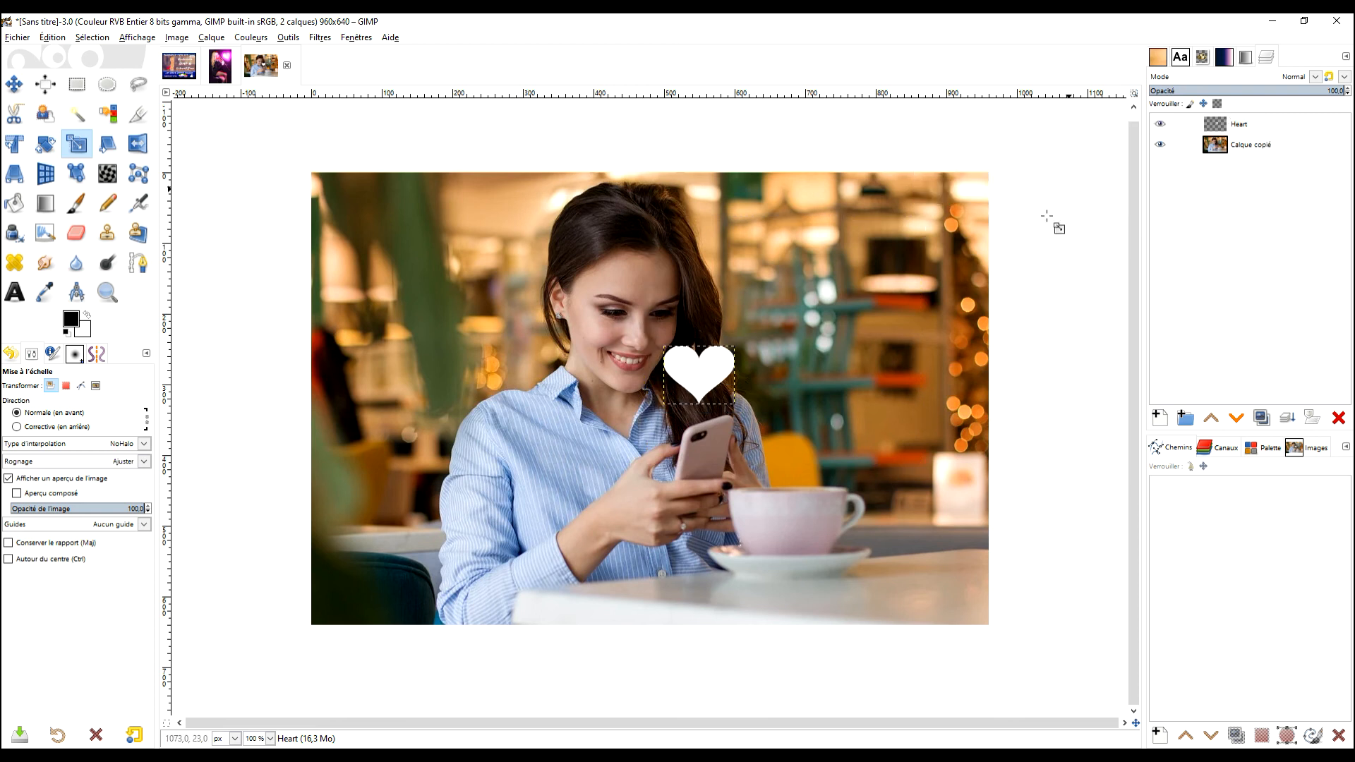
- Expand the Heart layer's boundary to the full image size
{"action": "right_click", "coordinate": [1215, 127]}
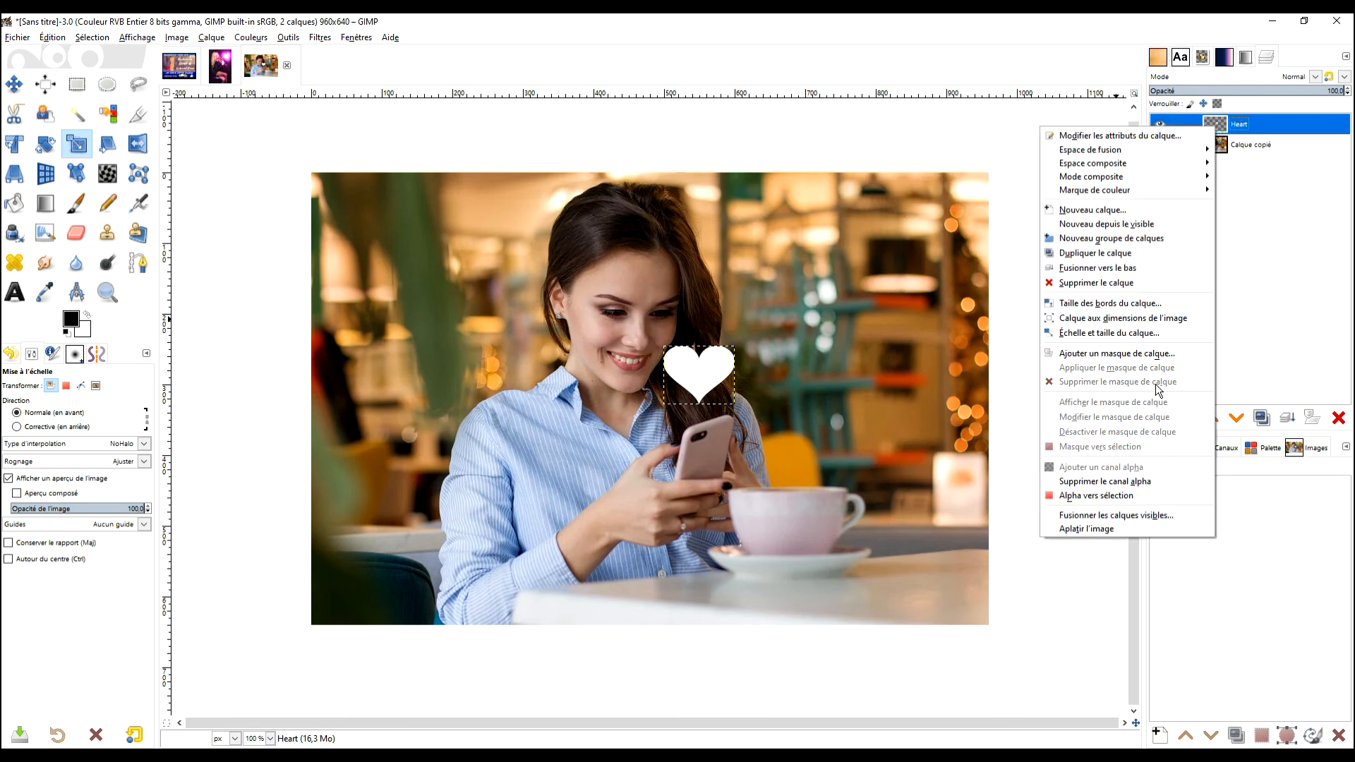
{"action": "left_click", "coordinate": [1152, 318]}
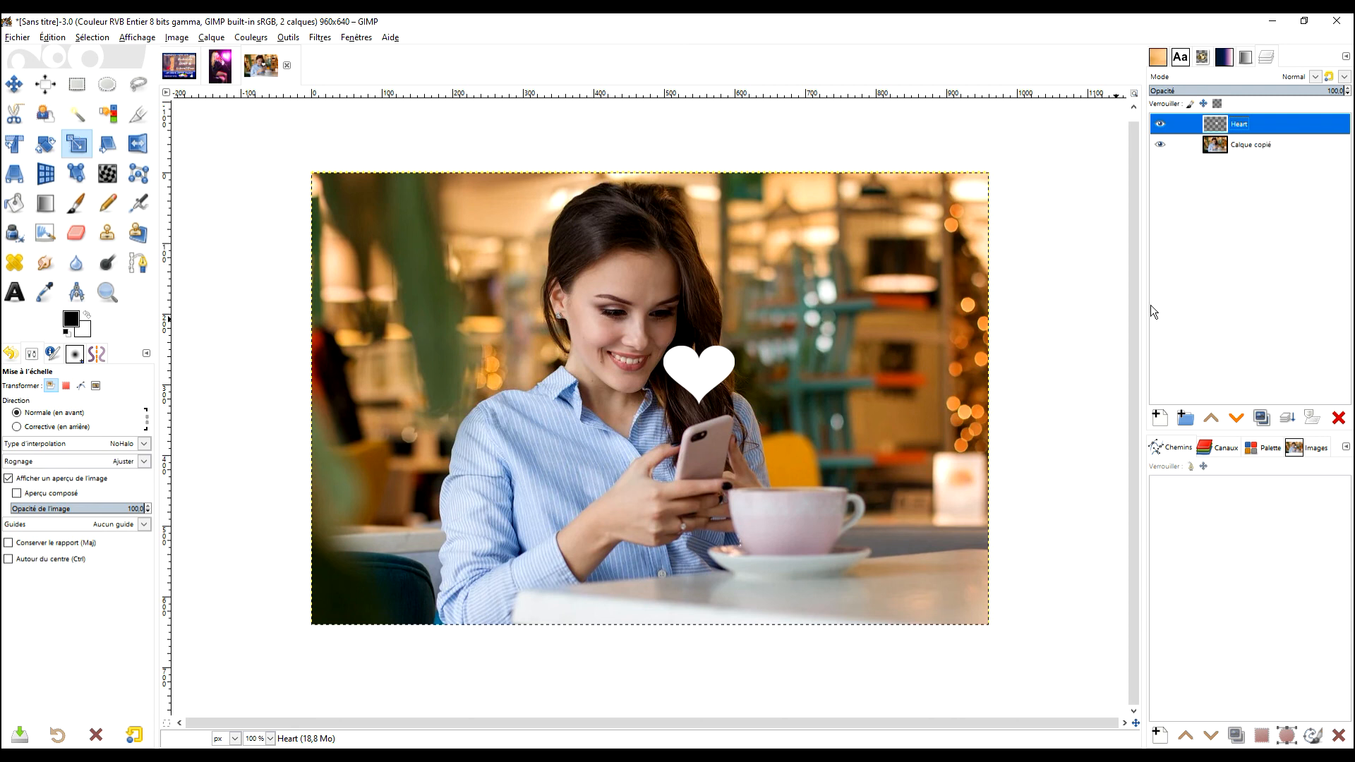
- Compare the café photo with the finished example of the woman with a rose and a glowing pink heart
{"action": "left_click", "coordinate": [221, 66]}
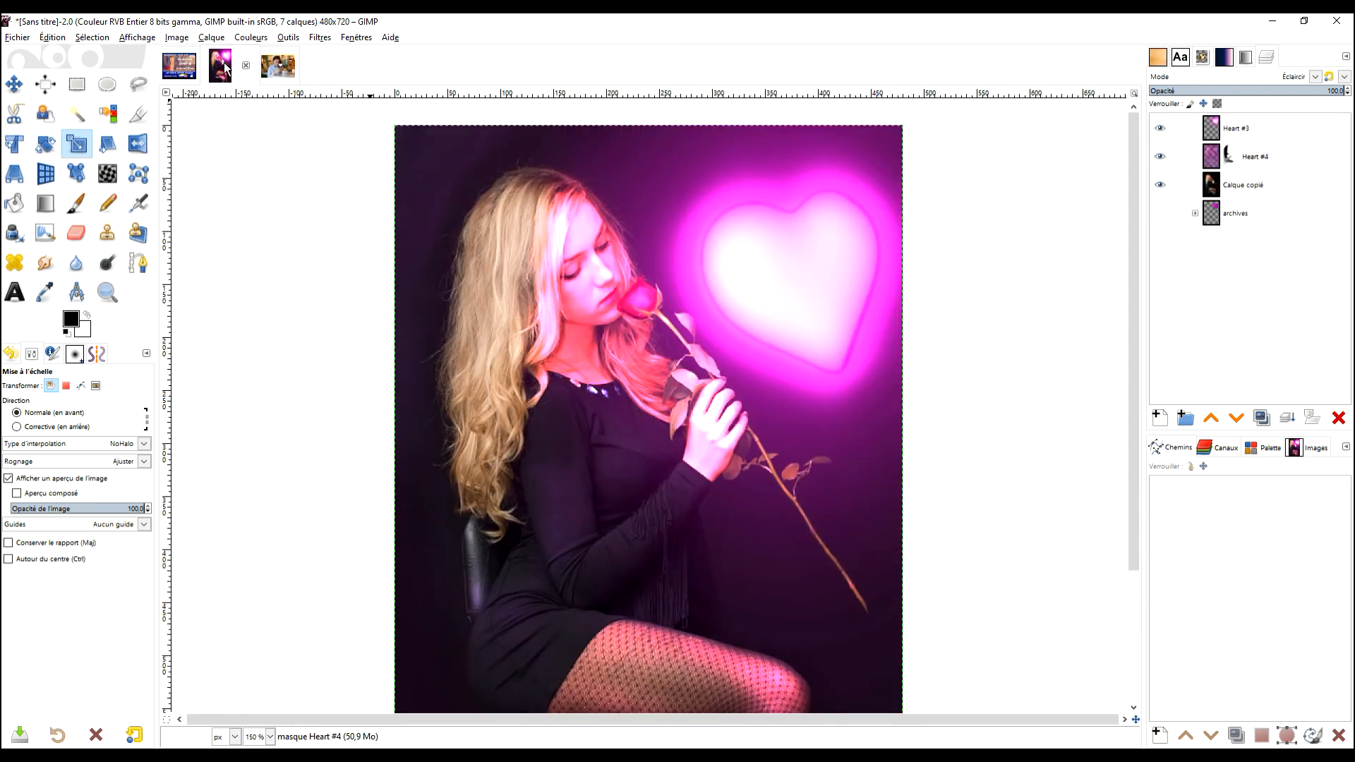
{"action": "left_click", "coordinate": [272, 69]}
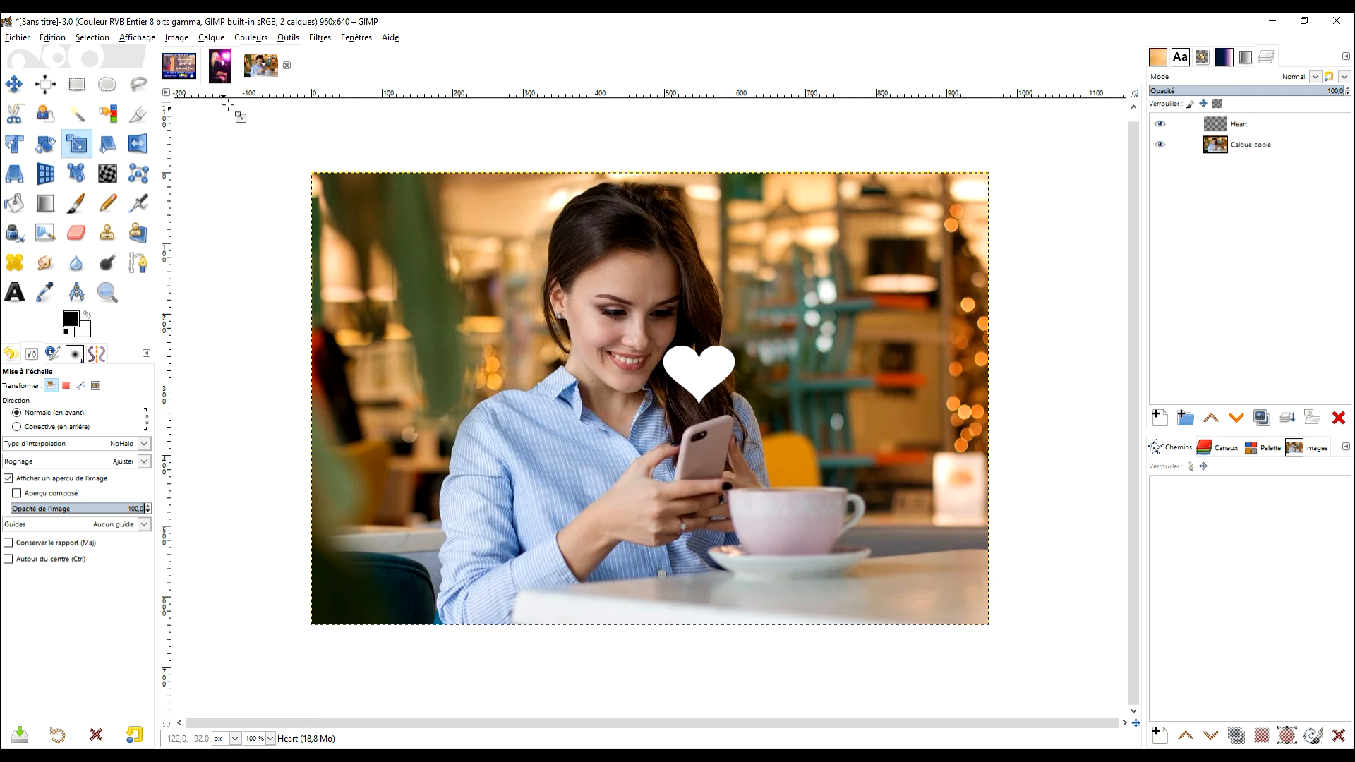
{"action": "left_click", "coordinate": [221, 66]}
{"action": "left_click", "coordinate": [279, 70]}
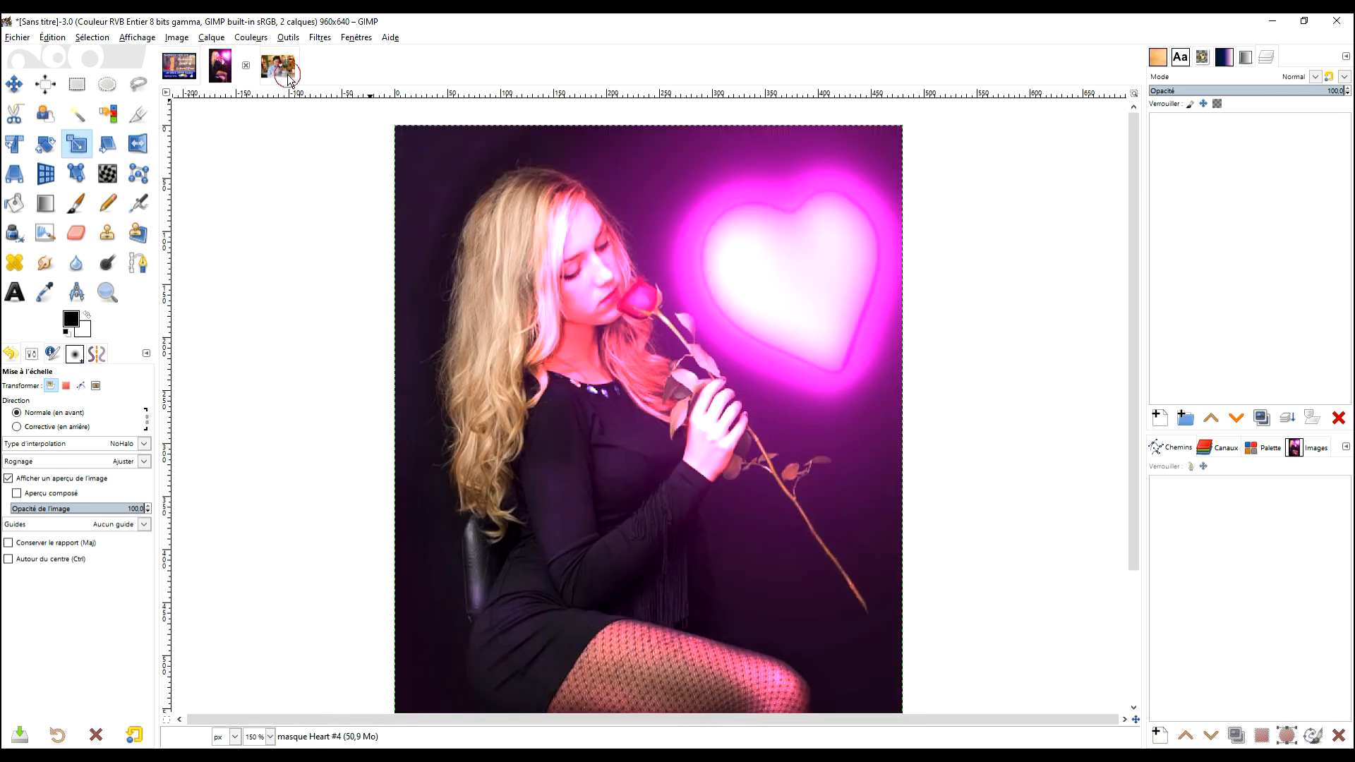